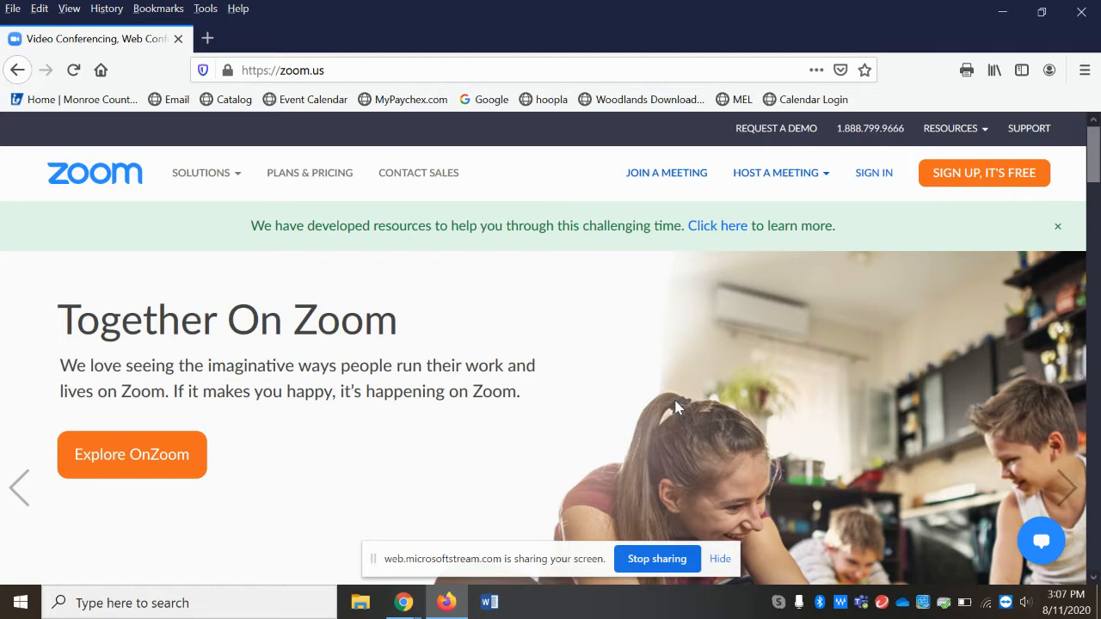
Open Zoom's free account sign-up page to view it, and close that browser window.
left_click(716, 565)
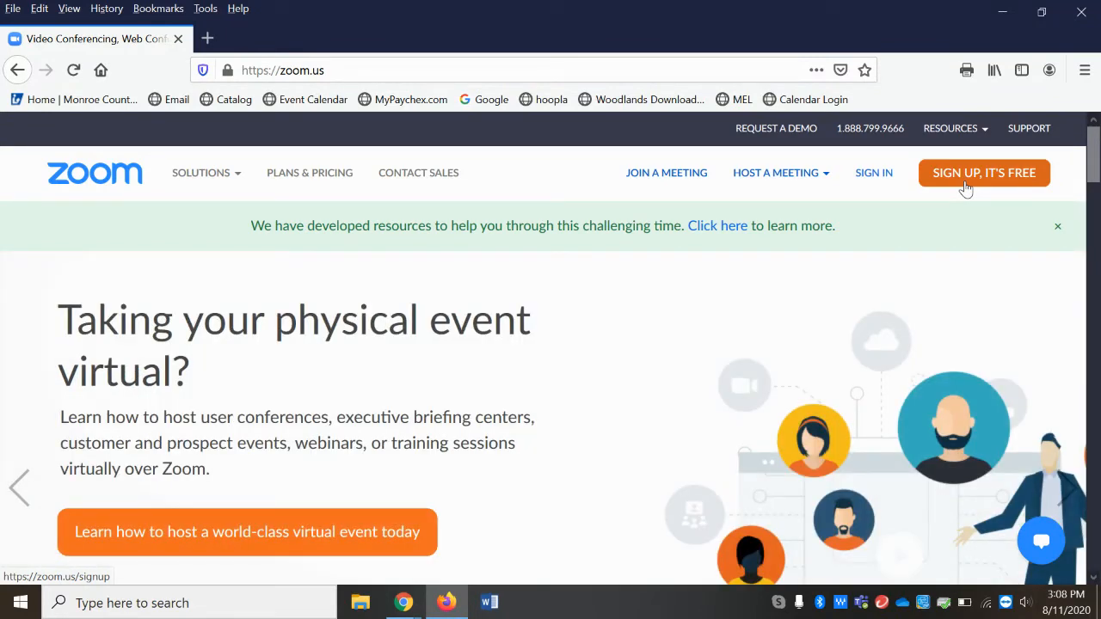
left_click(966, 186)
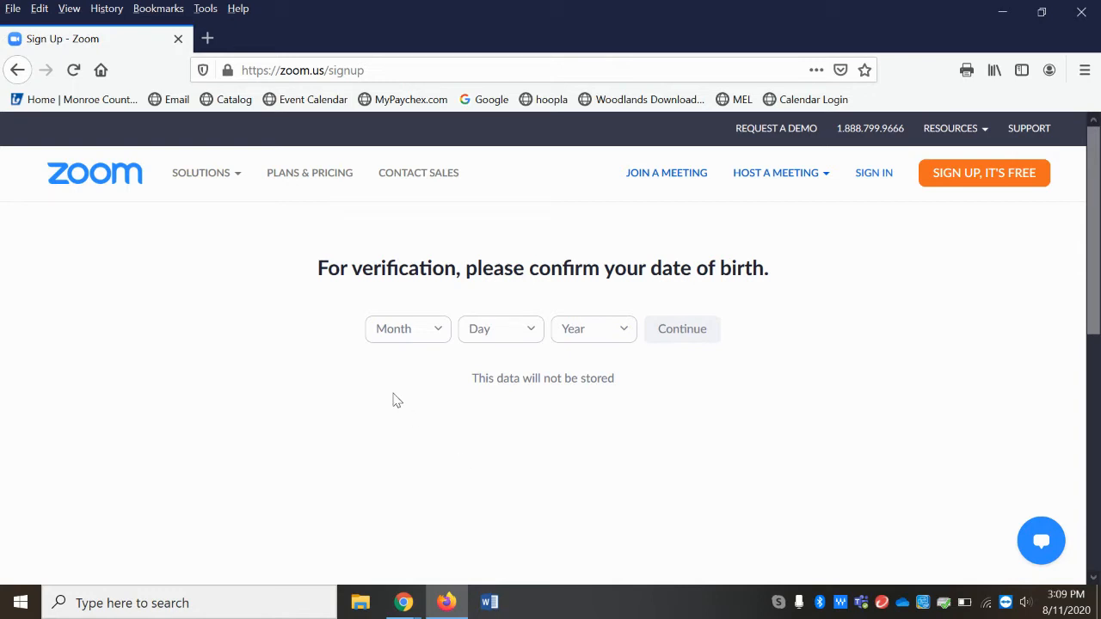
left_click(1086, 17)
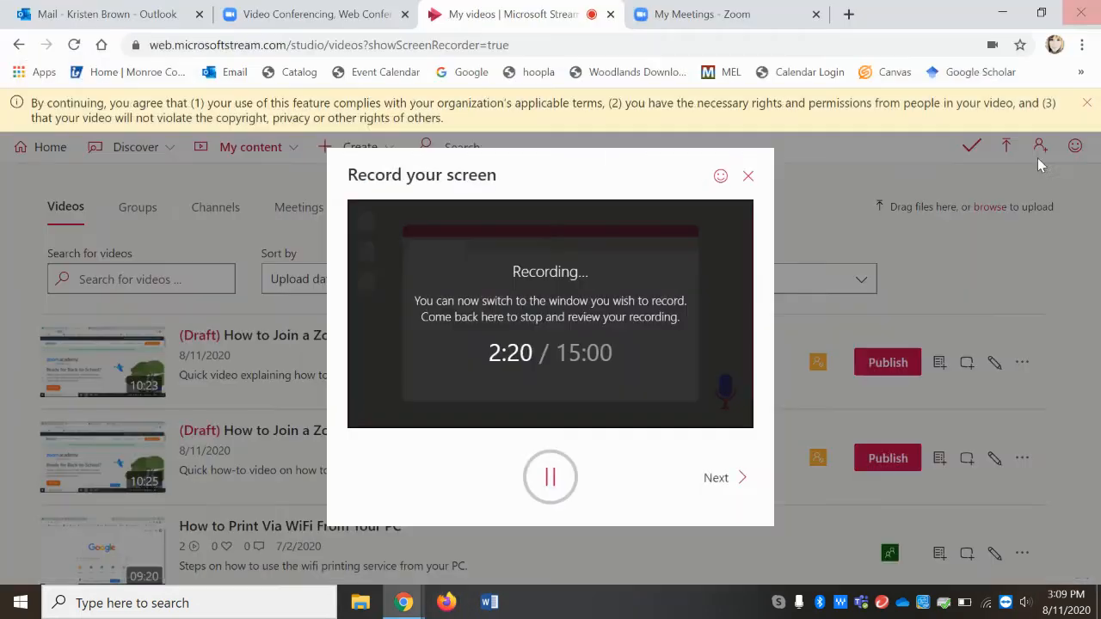
Switch to the signed-in Zoom site and review the account's profile details.
left_click(679, 15)
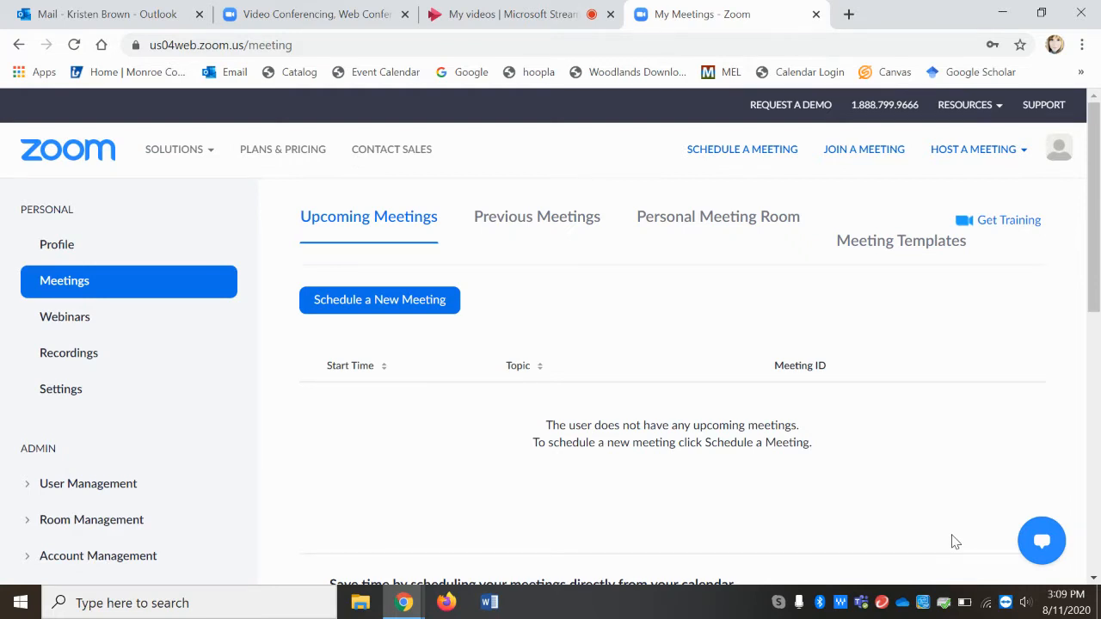
left_click(91, 241)
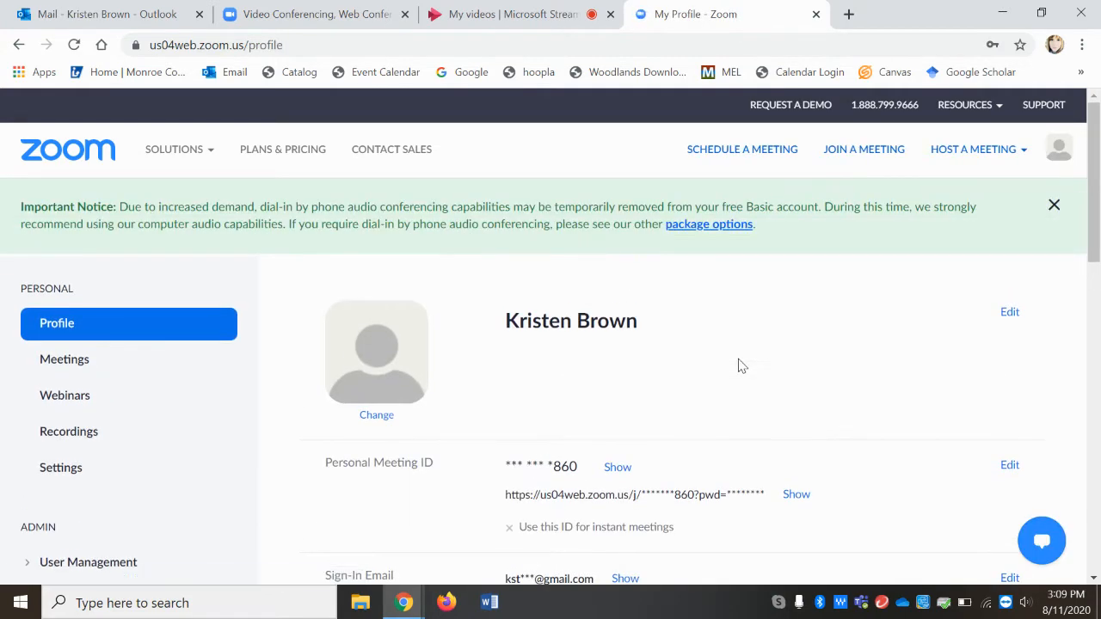
scroll(725, 384, "down", 3)
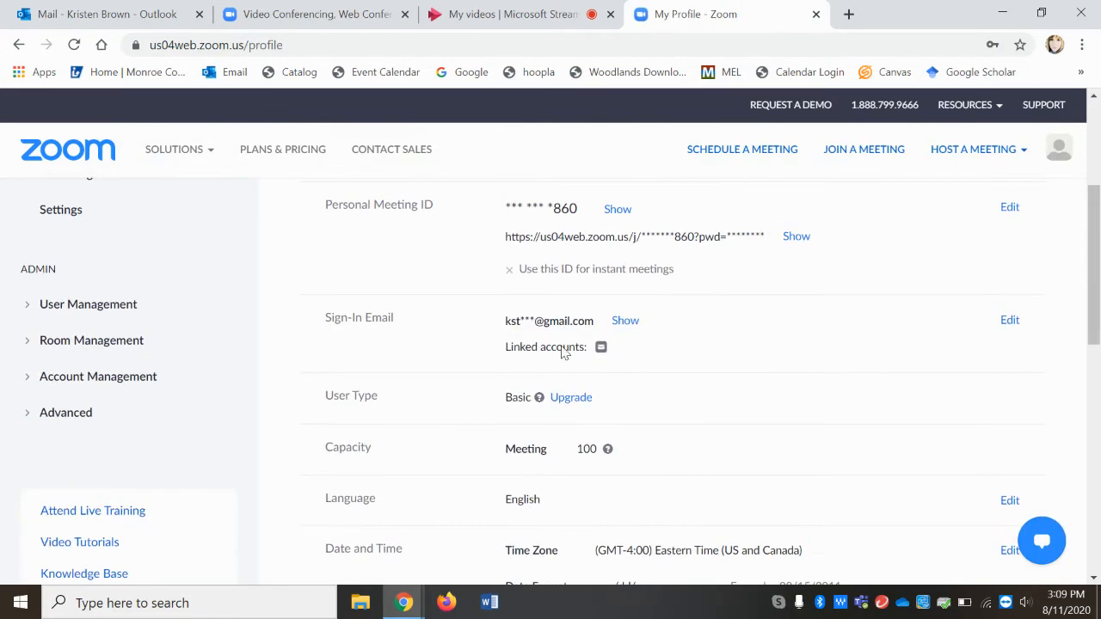
scroll(484, 459, "down", 1)
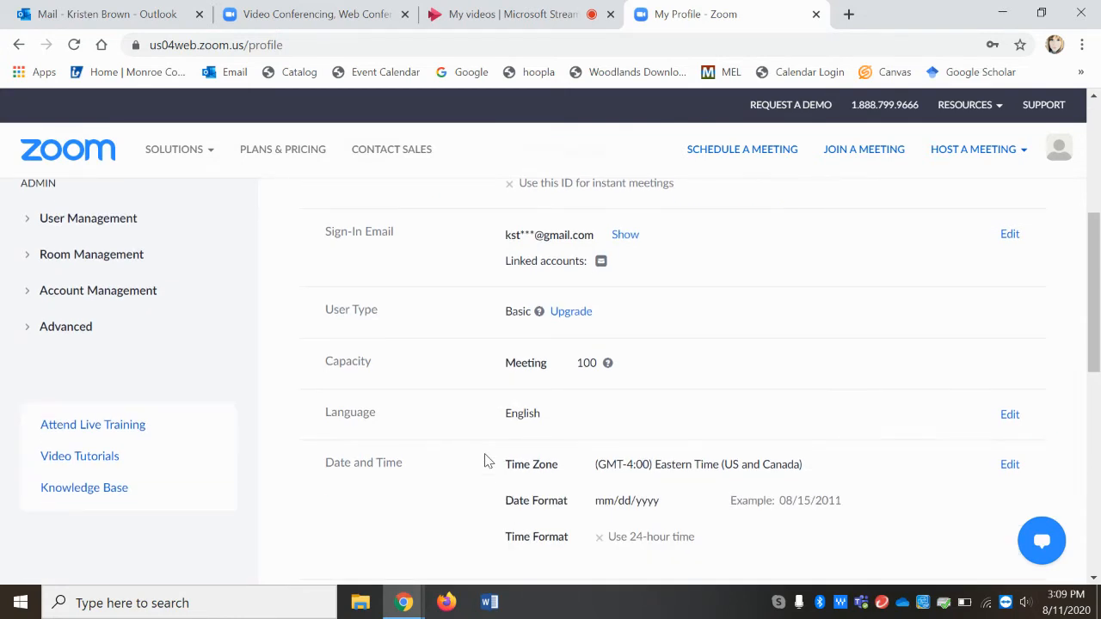
scroll(485, 459, "up", 3)
Open the form for scheduling a new meeting from the meetings page and place the cursor in its optional description.
left_click(68, 278)
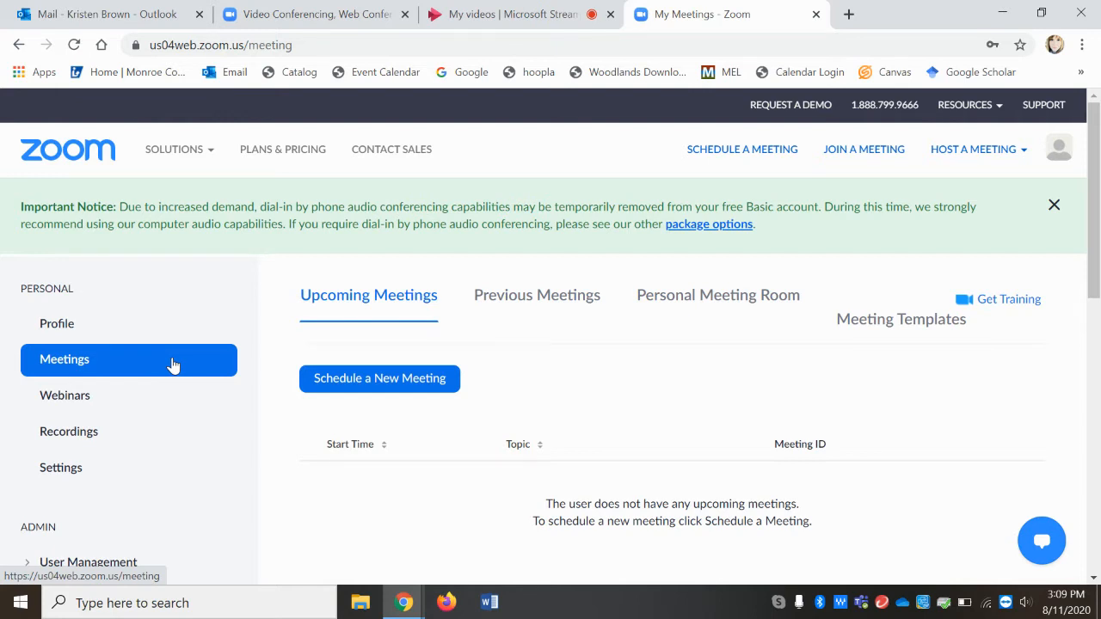
scroll(636, 379, "down", 1)
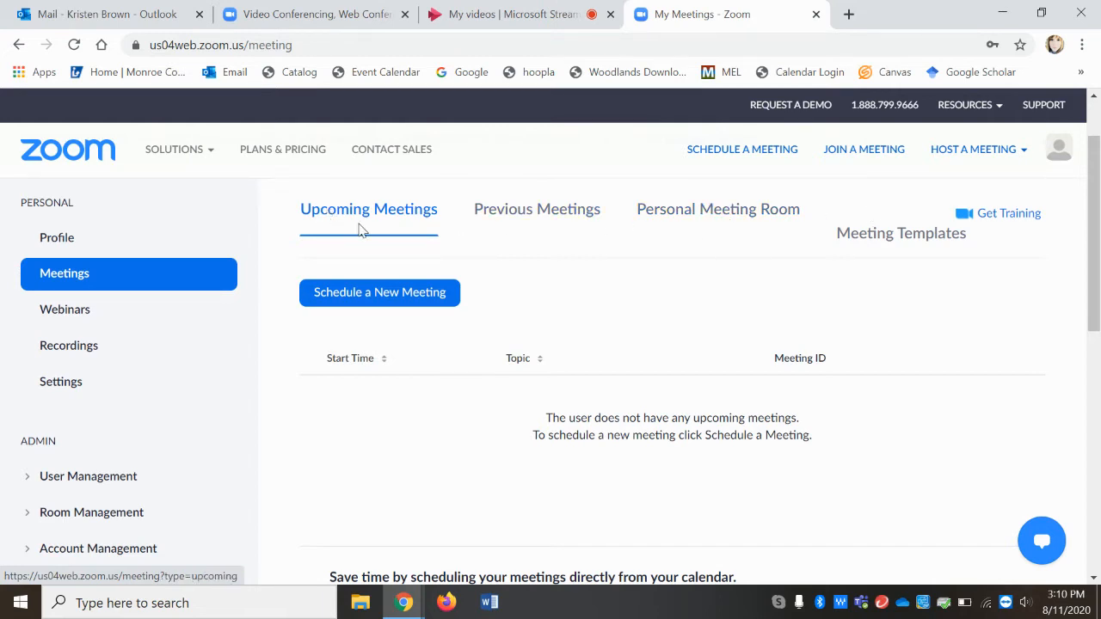
left_click(352, 300)
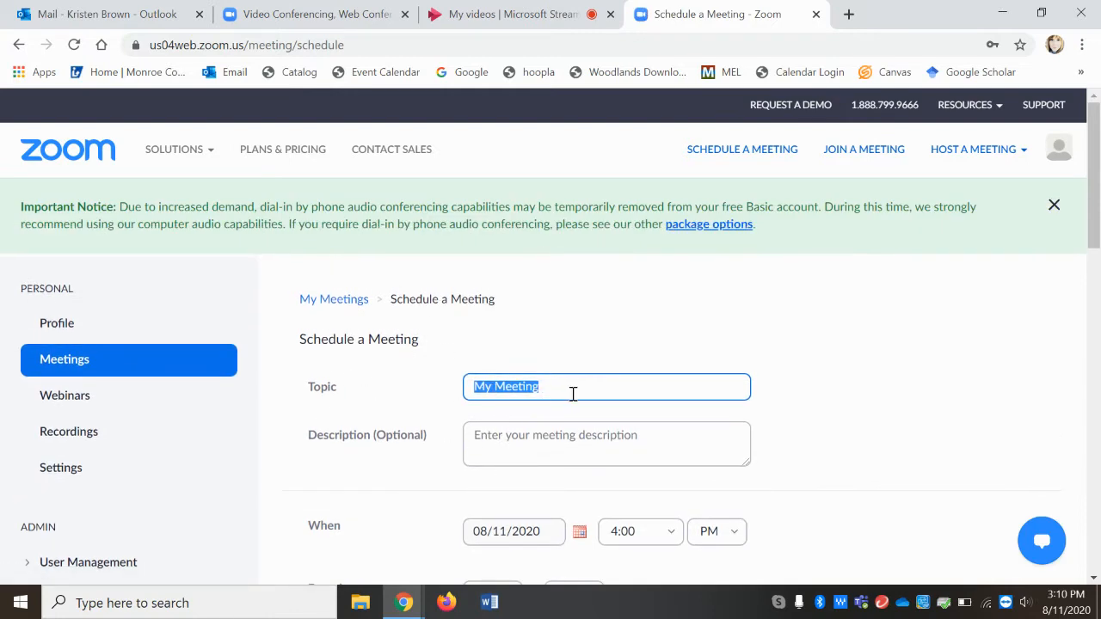
left_click(543, 436)
Set the meeting's host video to on and the participant video to off.
scroll(547, 436, "down", 2)
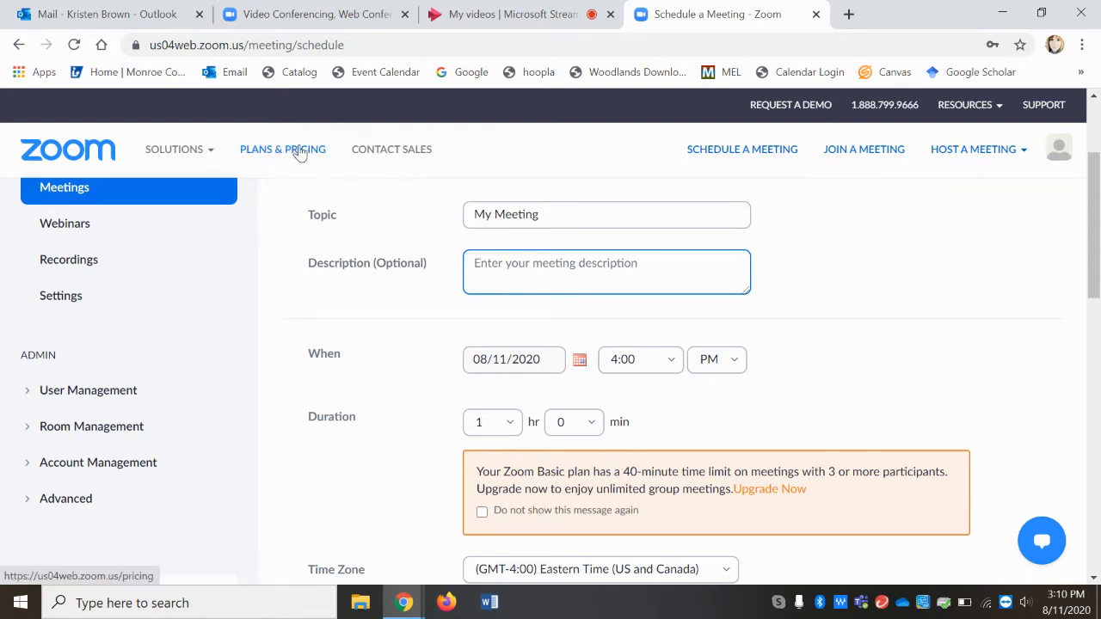
scroll(597, 491, "down", 2)
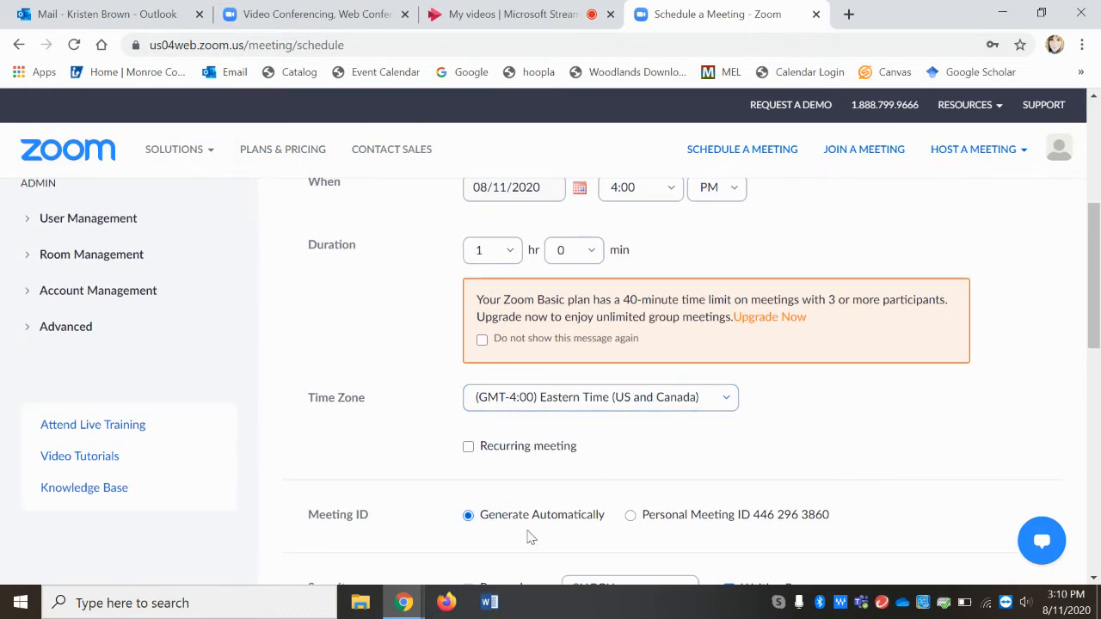
scroll(532, 567, "down", 1)
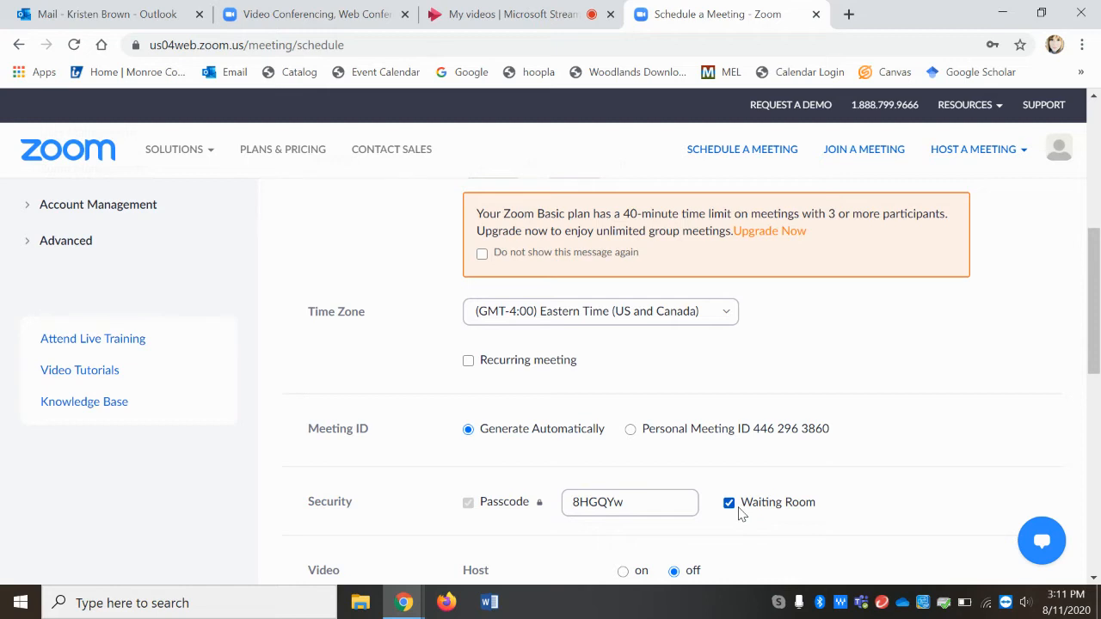
scroll(738, 512, "down", 1)
scroll(736, 516, "down", 1)
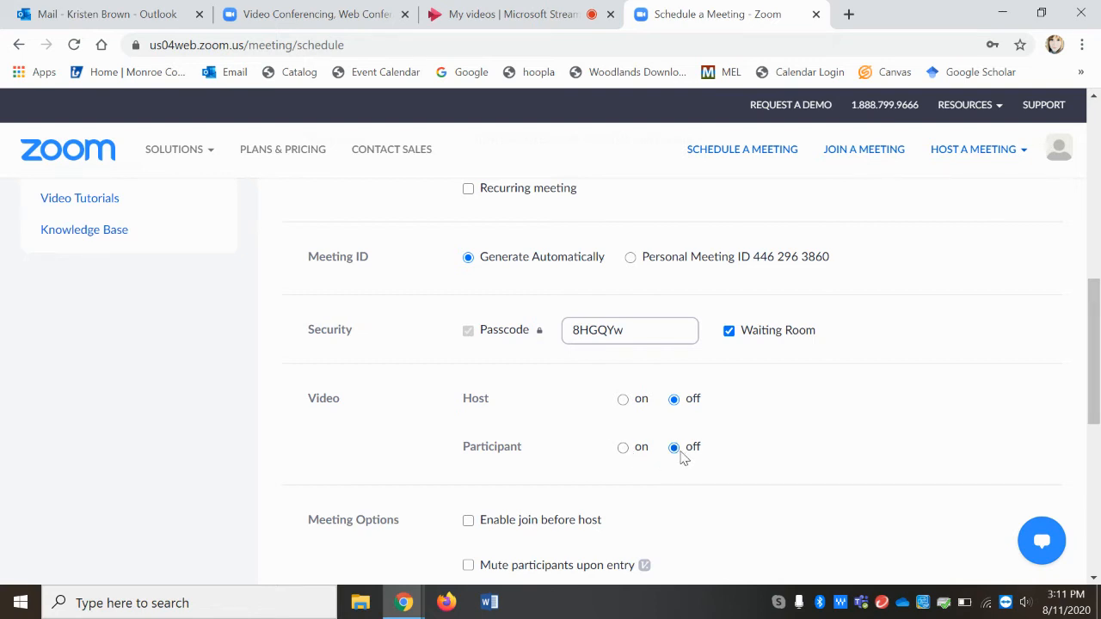
left_click(623, 401)
left_click(623, 448)
left_click(674, 449)
Enable muting participants upon entry and save the scheduled meeting.
scroll(650, 481, "down", 1)
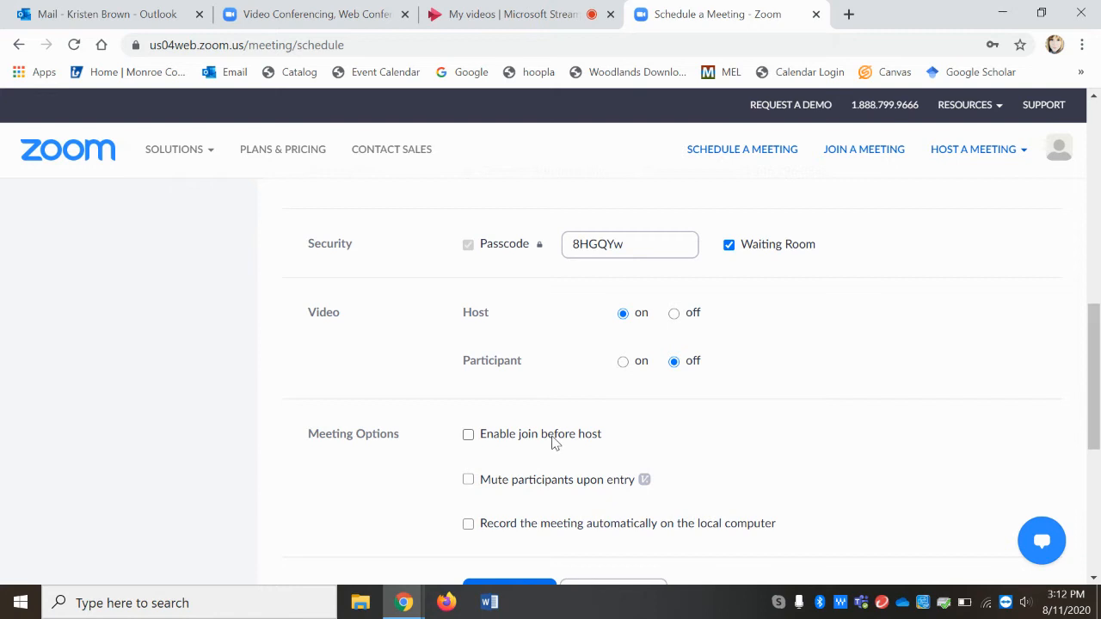
left_click(468, 483)
scroll(523, 441, "down", 1)
left_click(519, 520)
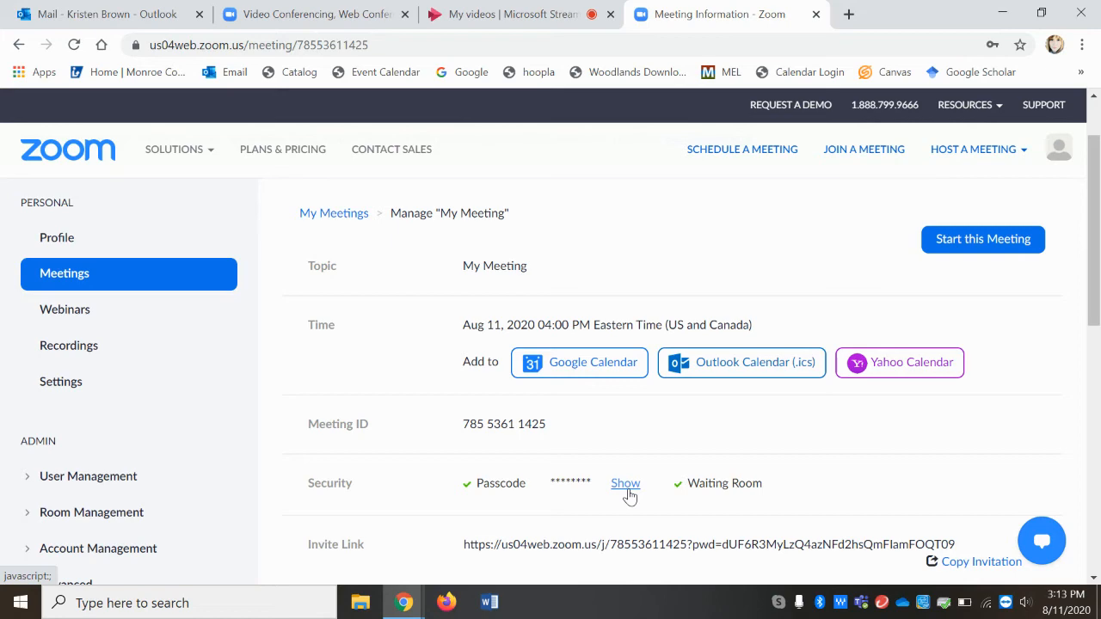
Copy the full invitation text of the saved meeting to the clipboard and close the invitation dialog.
scroll(629, 498, "down", 3)
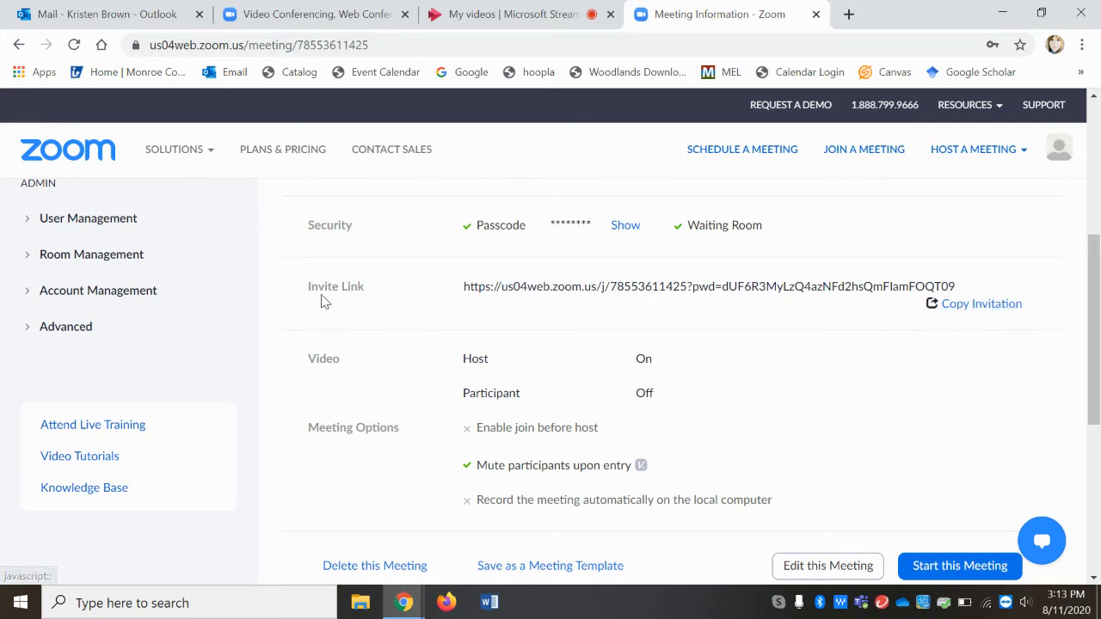
left_click(968, 303)
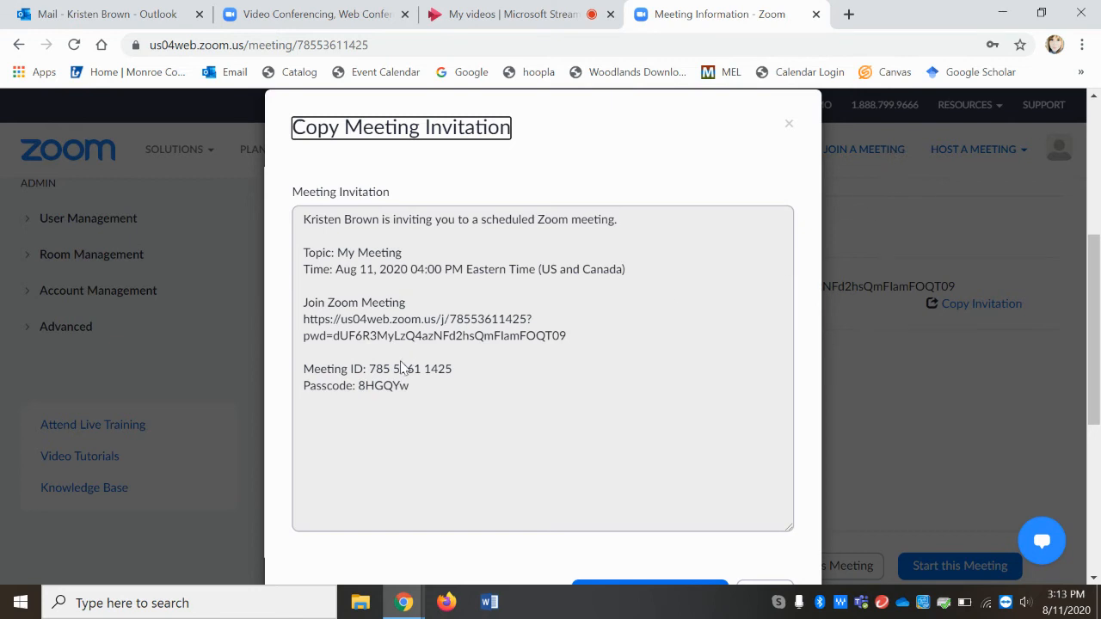
scroll(451, 404, "down", 1)
scroll(451, 404, "down", 1)
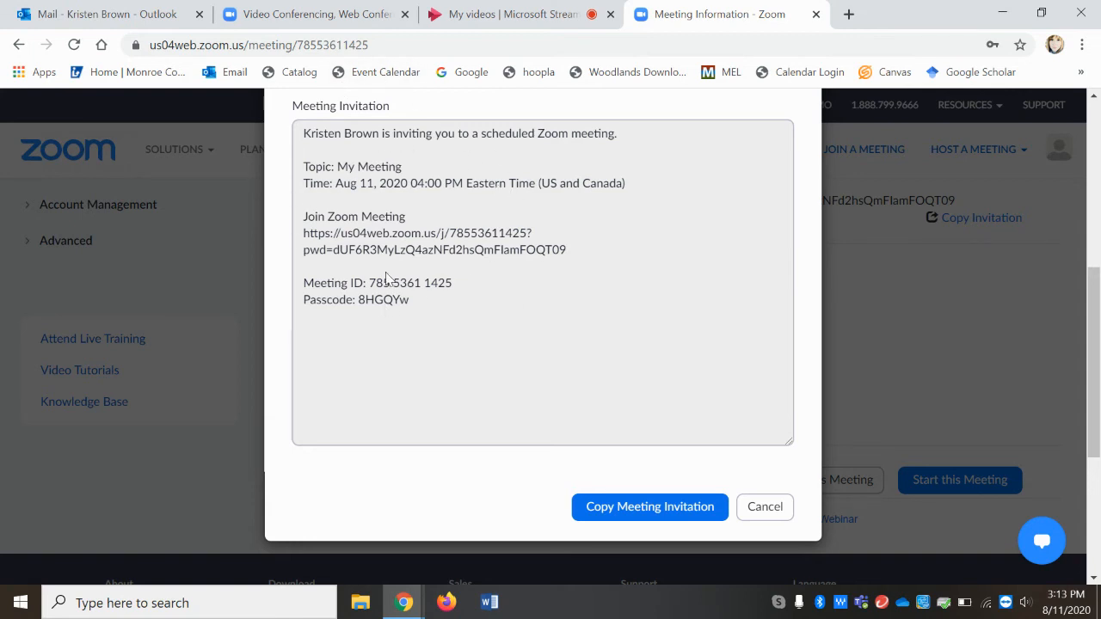
left_click(659, 513)
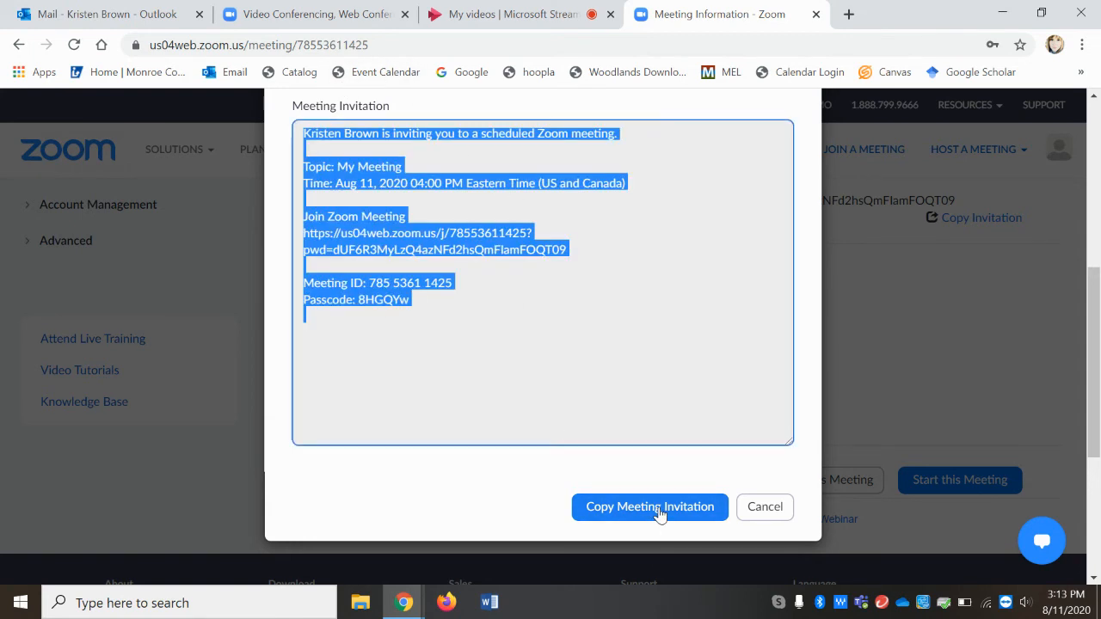
left_click(663, 513)
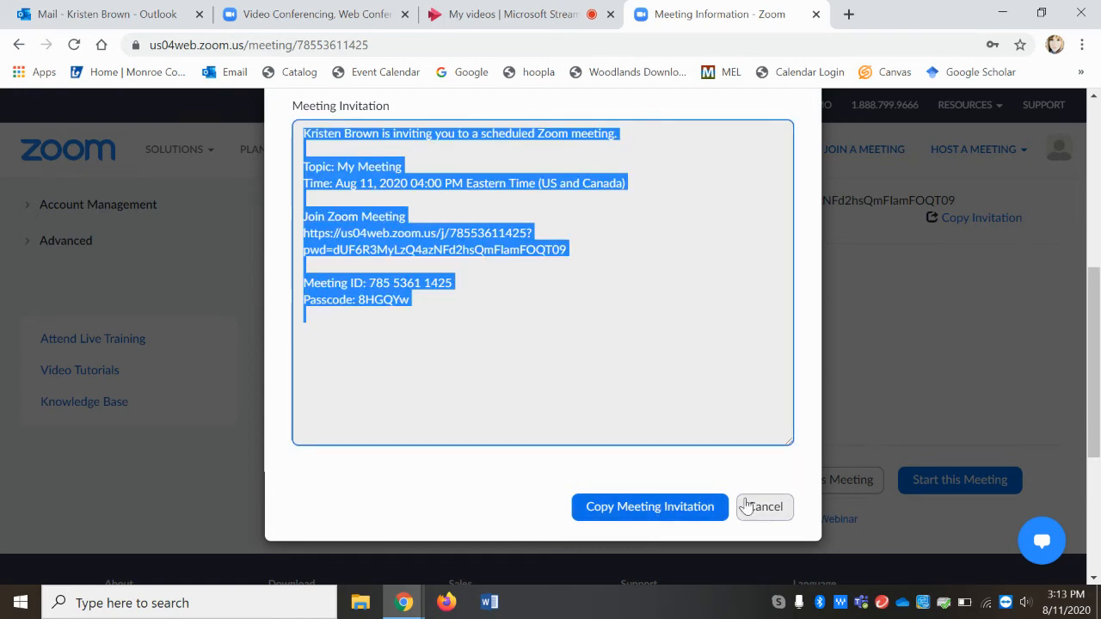
left_click(639, 507)
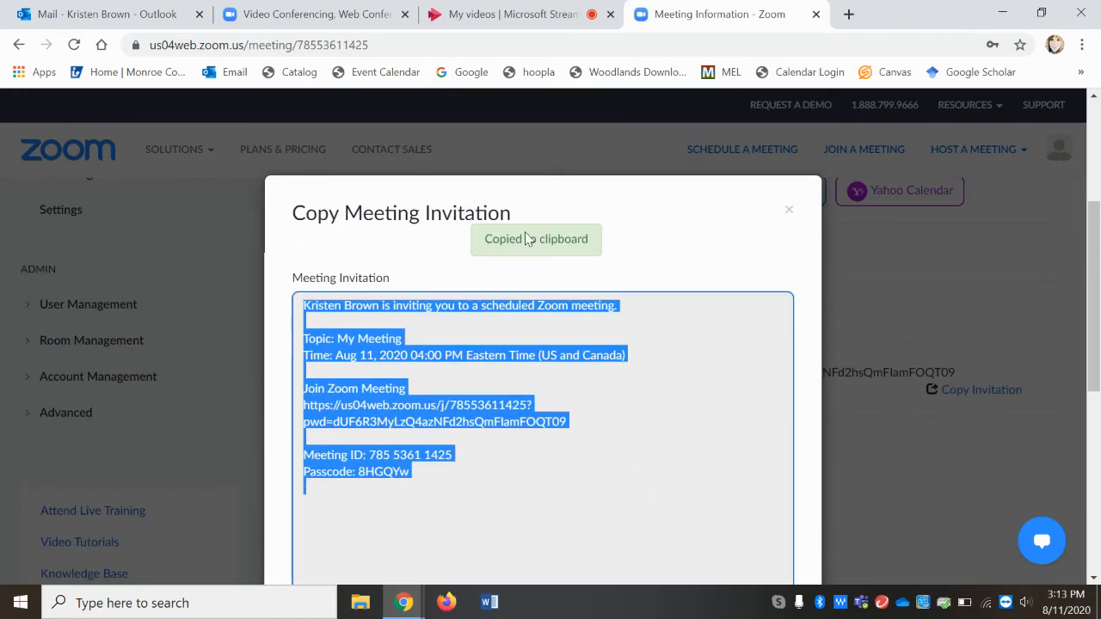
left_click(788, 210)
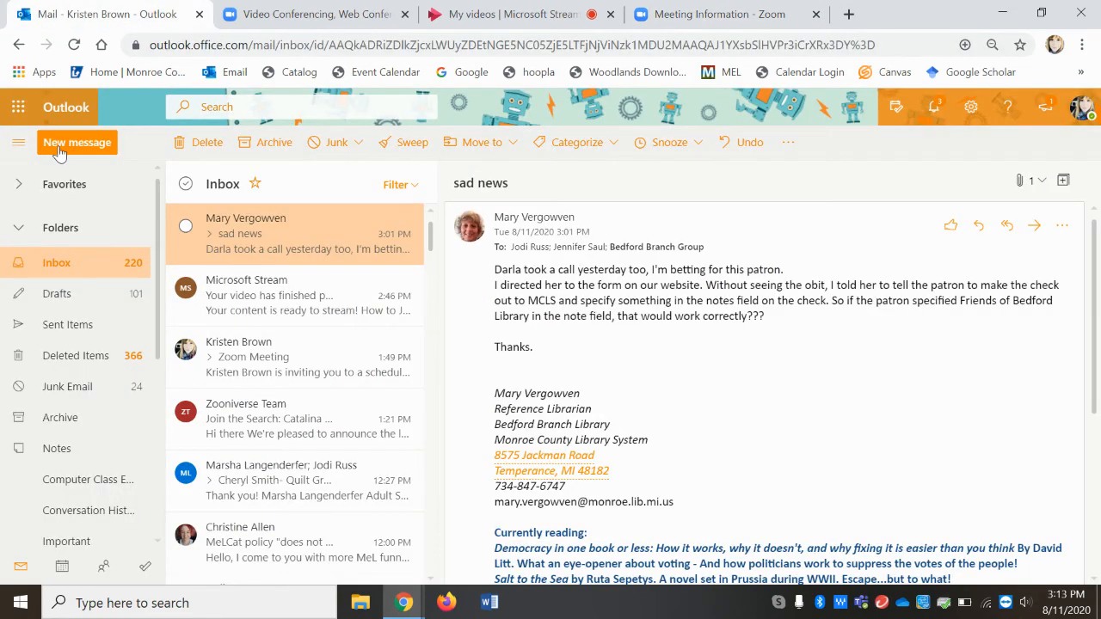
Create a new email message in Outlook and add the account owner's own work address as recipient.
left_click(76, 143)
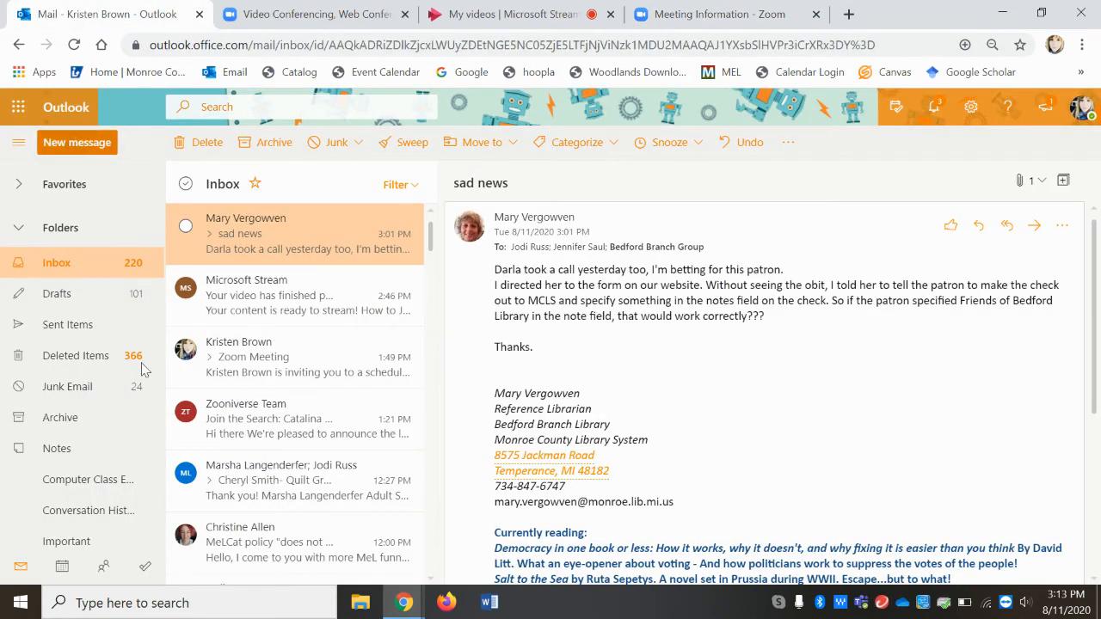
type("krist")
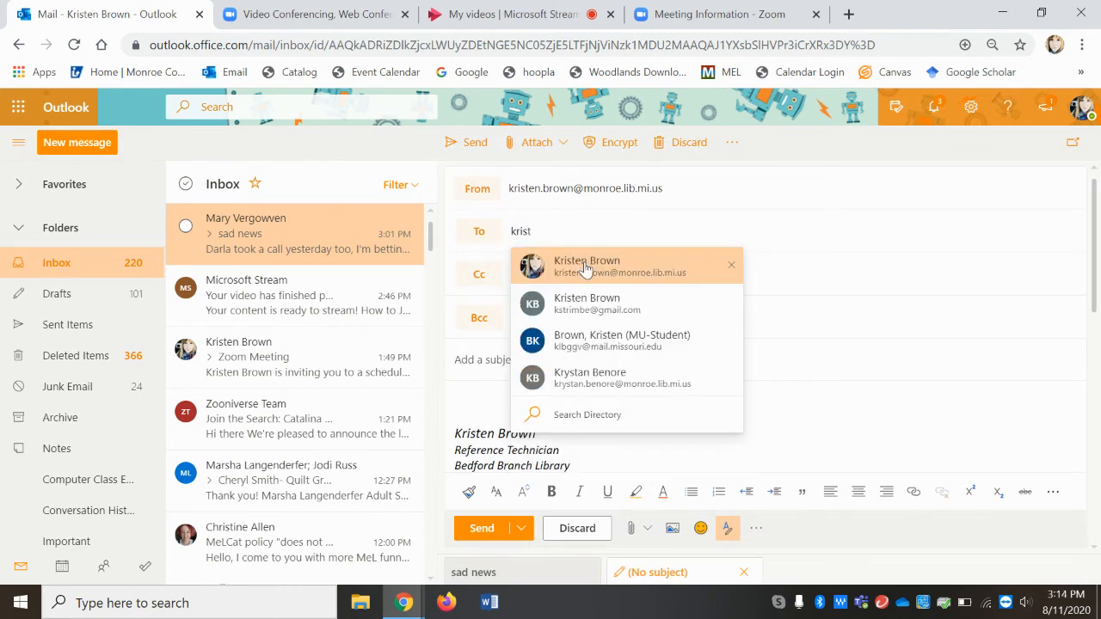
left_click(585, 269)
Paste the copied Zoom meeting invitation into the body of the email above the signature.
left_click(463, 396)
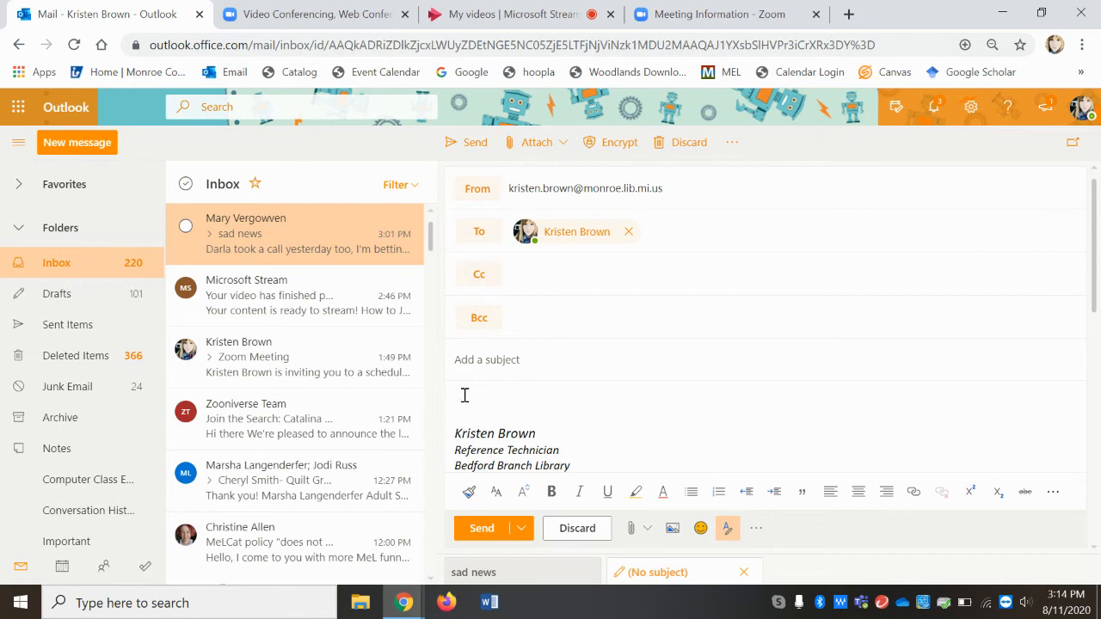
right_click(464, 396)
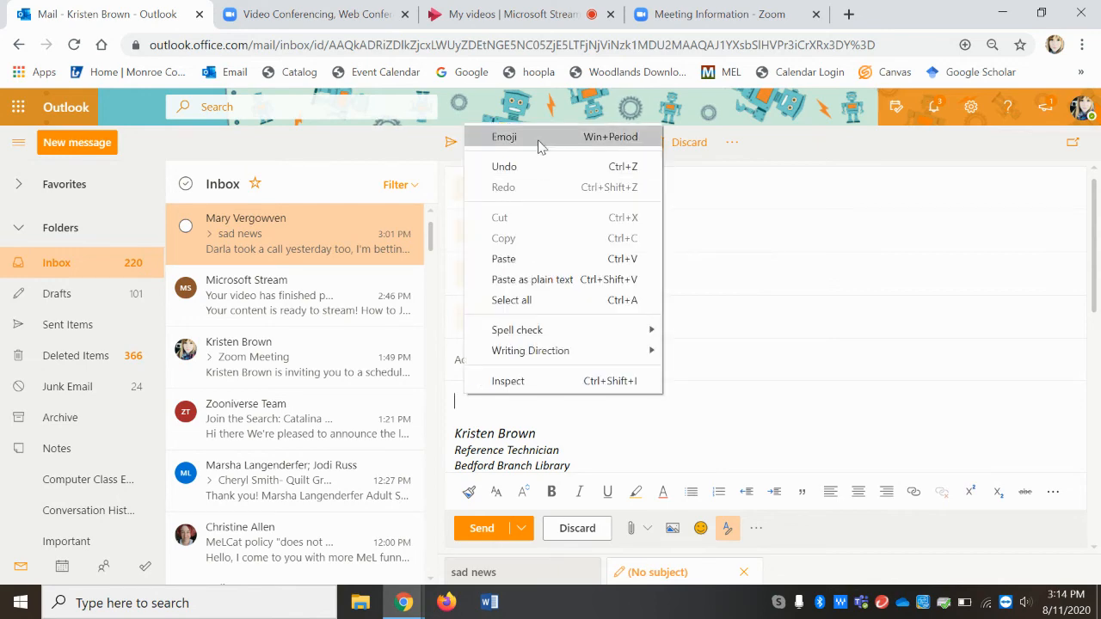
left_click(504, 259)
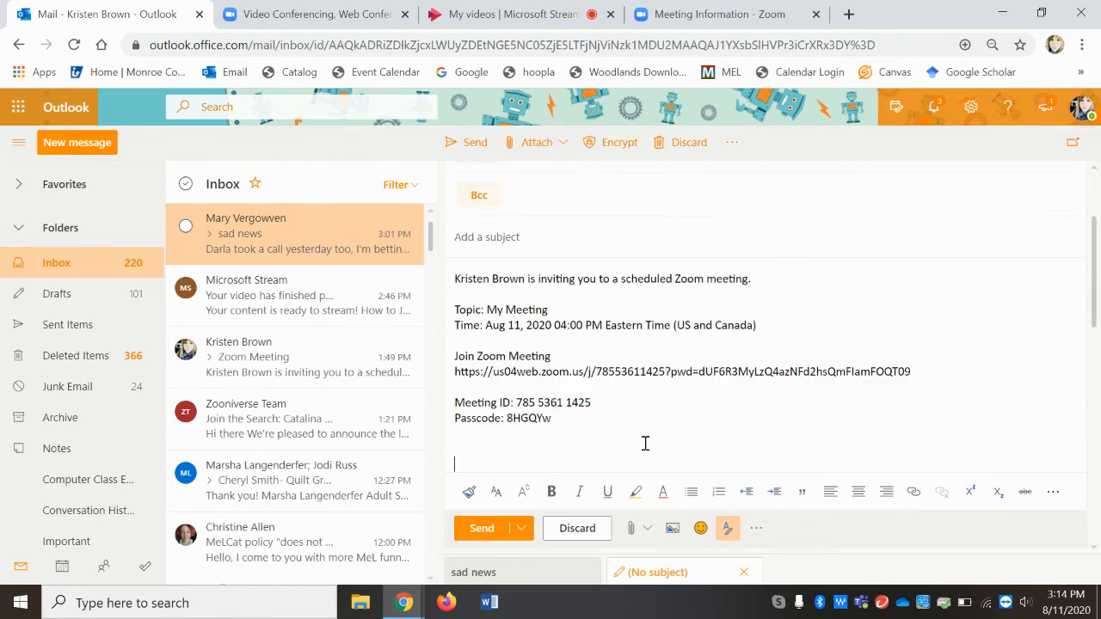
scroll(645, 443, "down", 2)
scroll(645, 443, "up", 1)
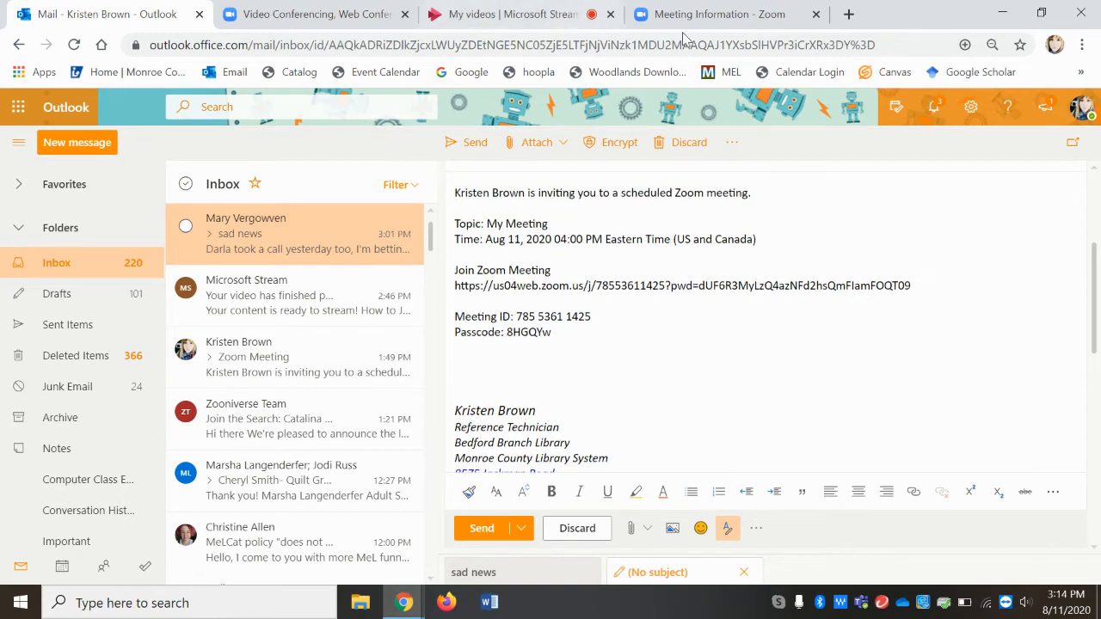
Return to the upcoming meetings list in Zoom, start My Meeting and allow it to open in the Zoom Meetings application.
left_click(709, 15)
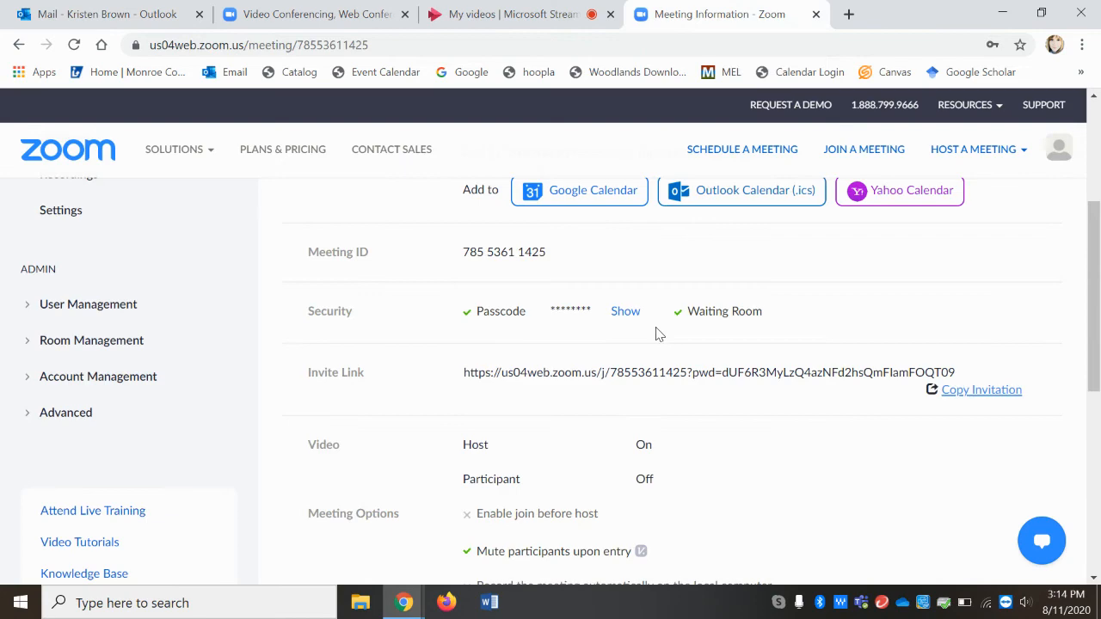
scroll(123, 320, "up", 3)
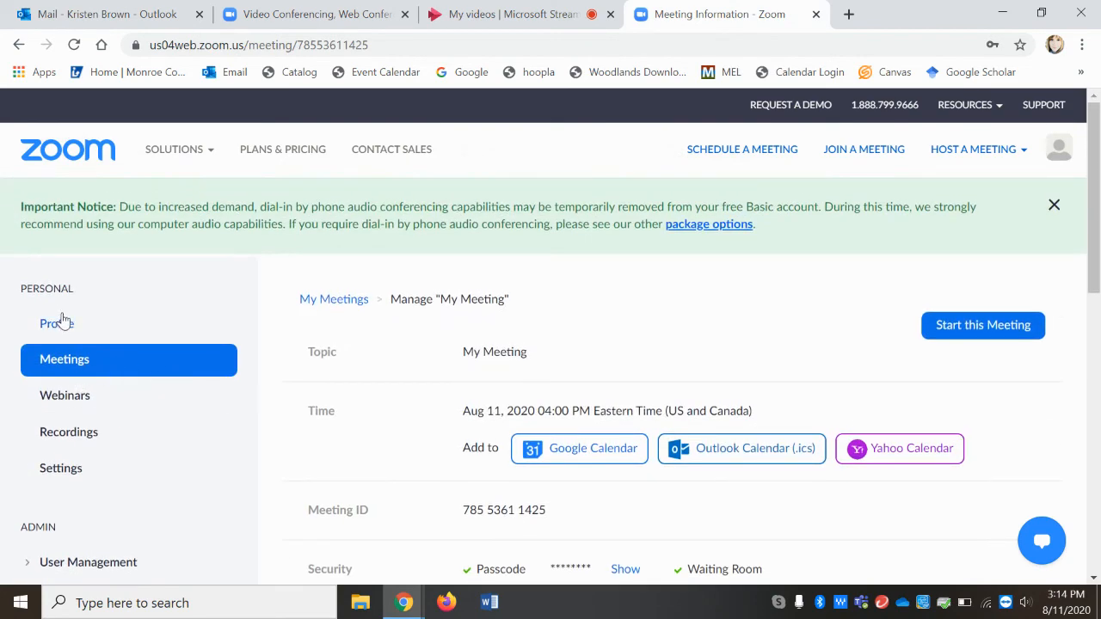
left_click(327, 299)
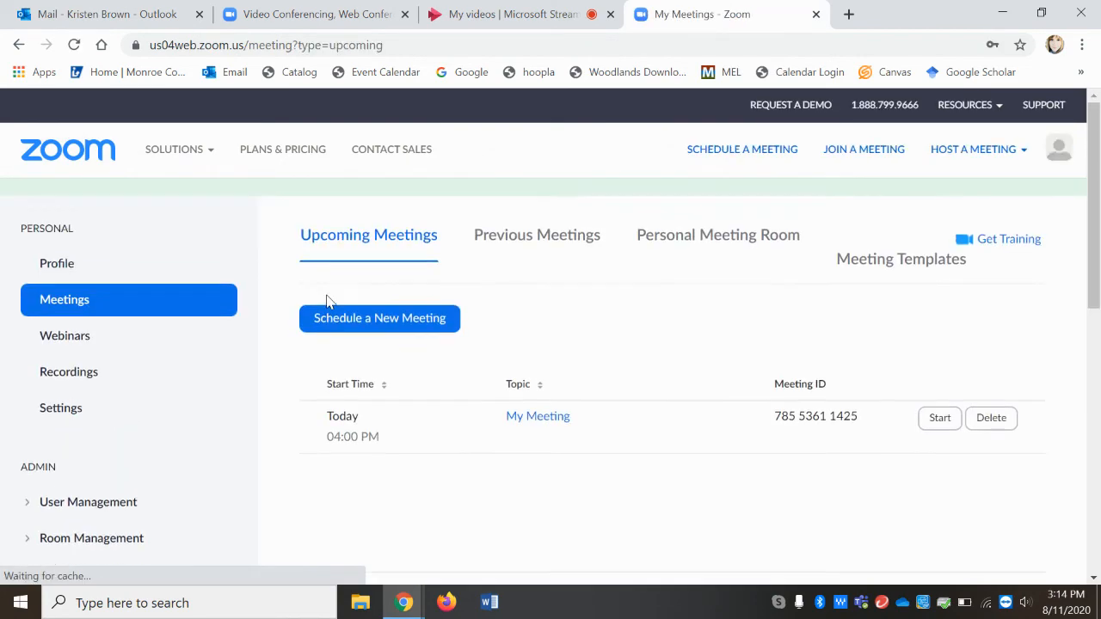
scroll(593, 459, "down", 1)
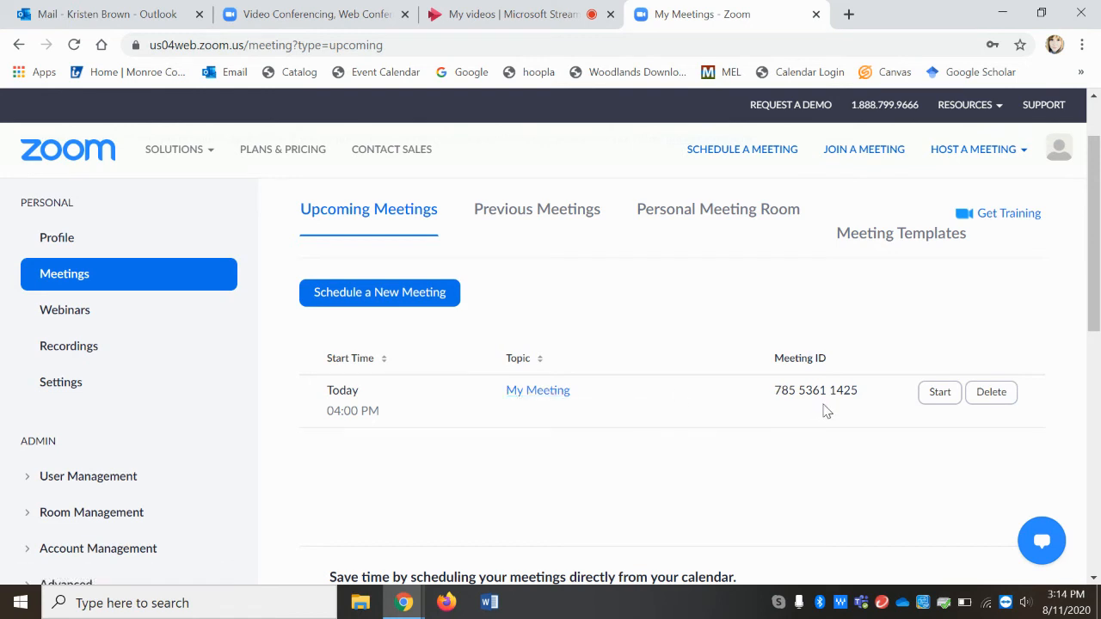
left_click(939, 398)
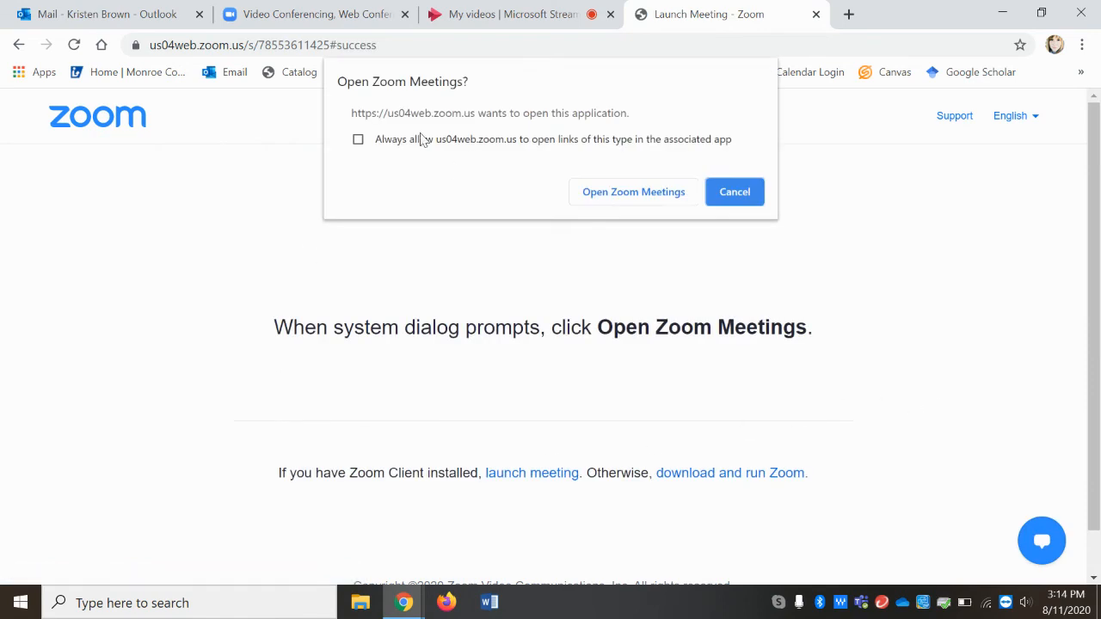
left_click(628, 192)
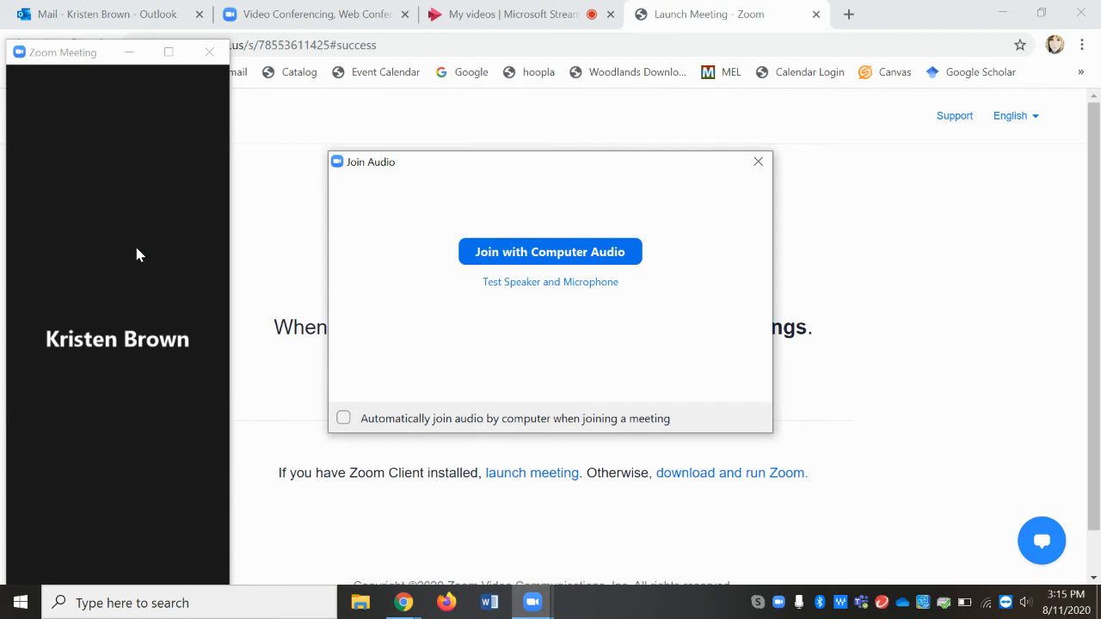
Dismiss the audio joining prompt and maximize the Zoom meeting window.
left_click(758, 163)
left_click(168, 52)
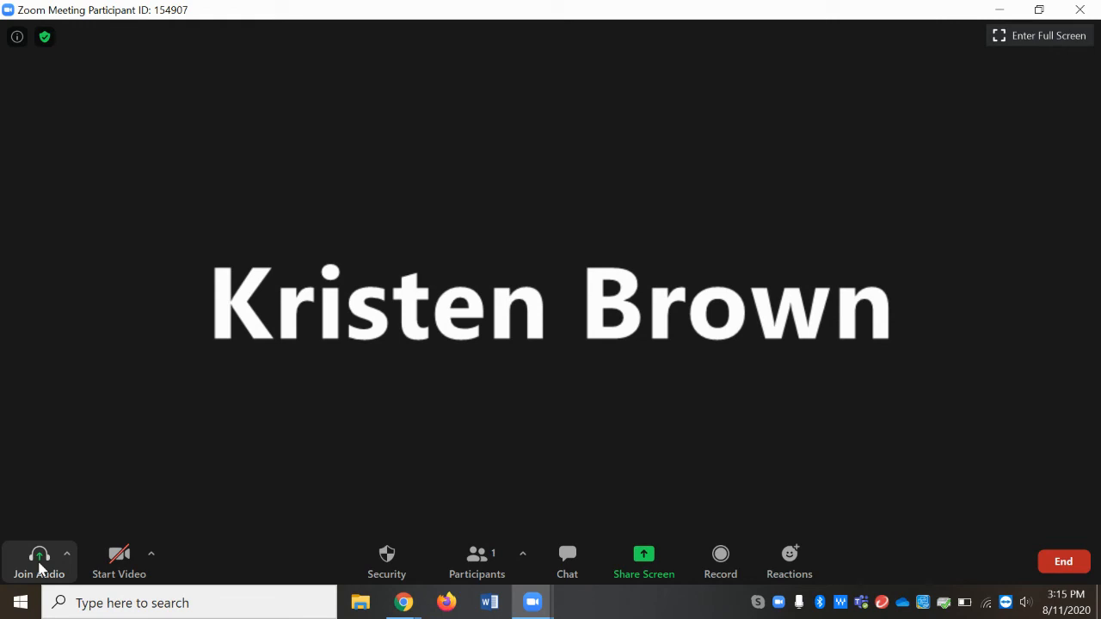
Review the speaker and microphone options in the meeting's audio settings and close the settings.
left_click(67, 555)
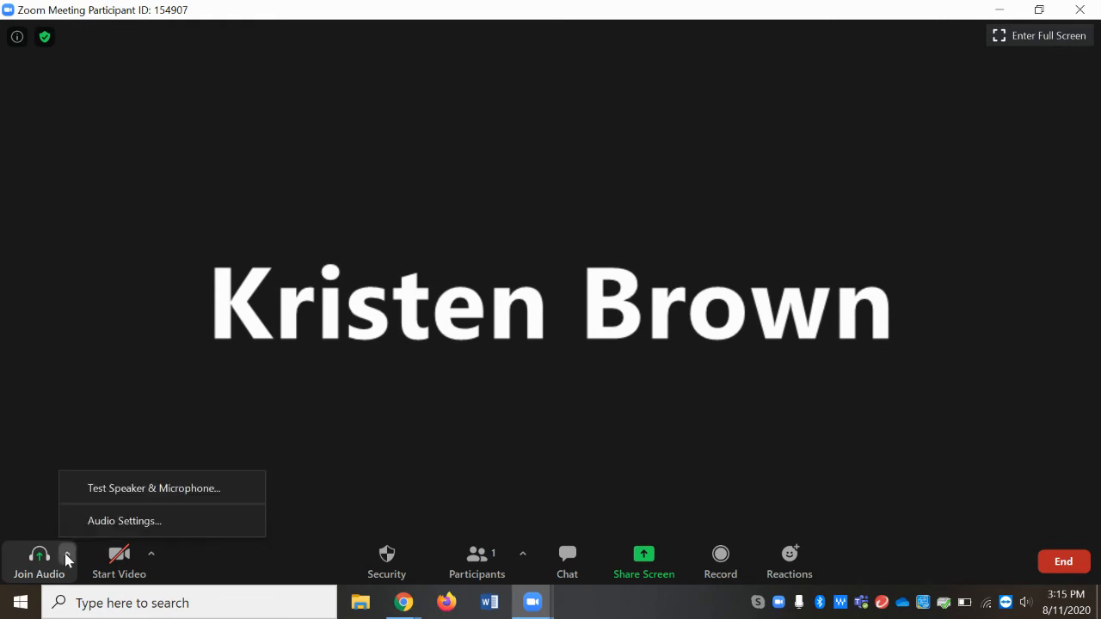
left_click(122, 521)
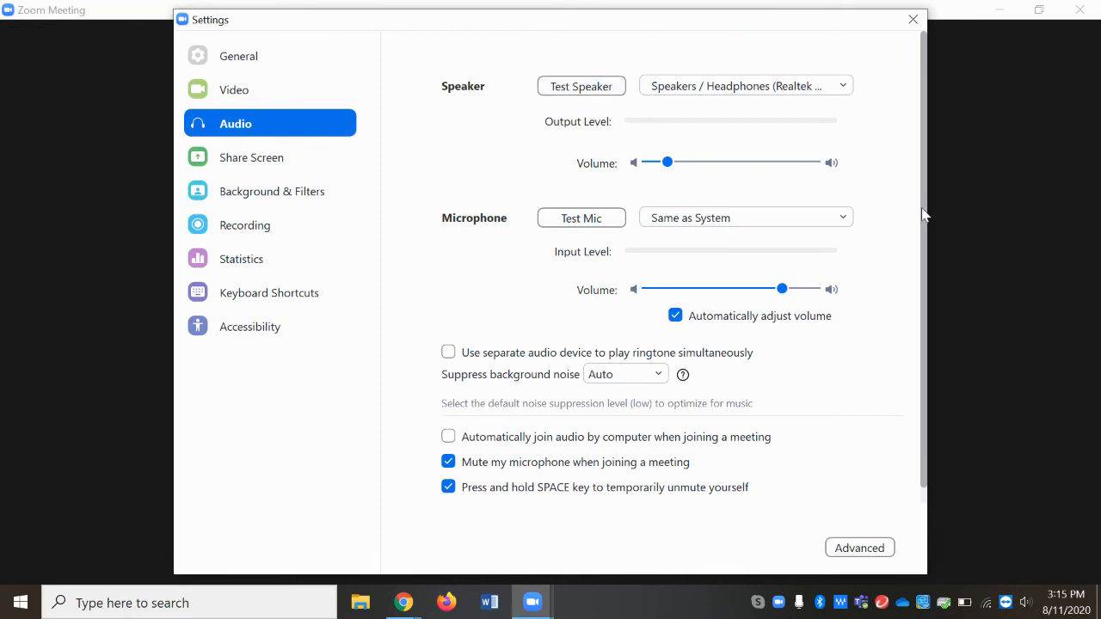
scroll(922, 214, "down", 1)
left_click(913, 19)
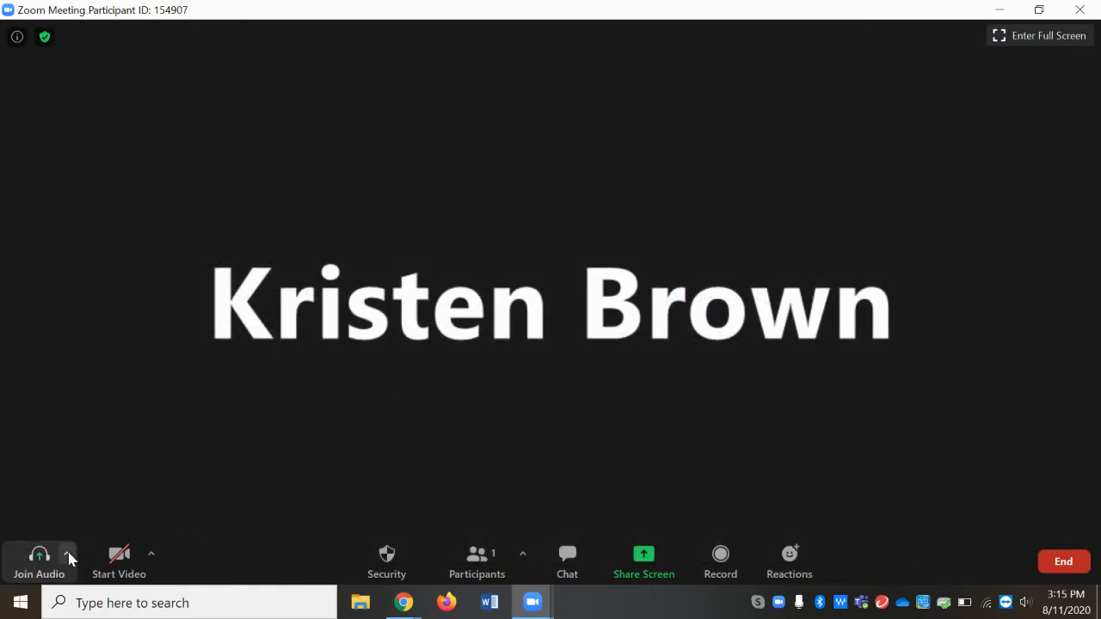
Join the meeting with computer audio.
left_click(41, 563)
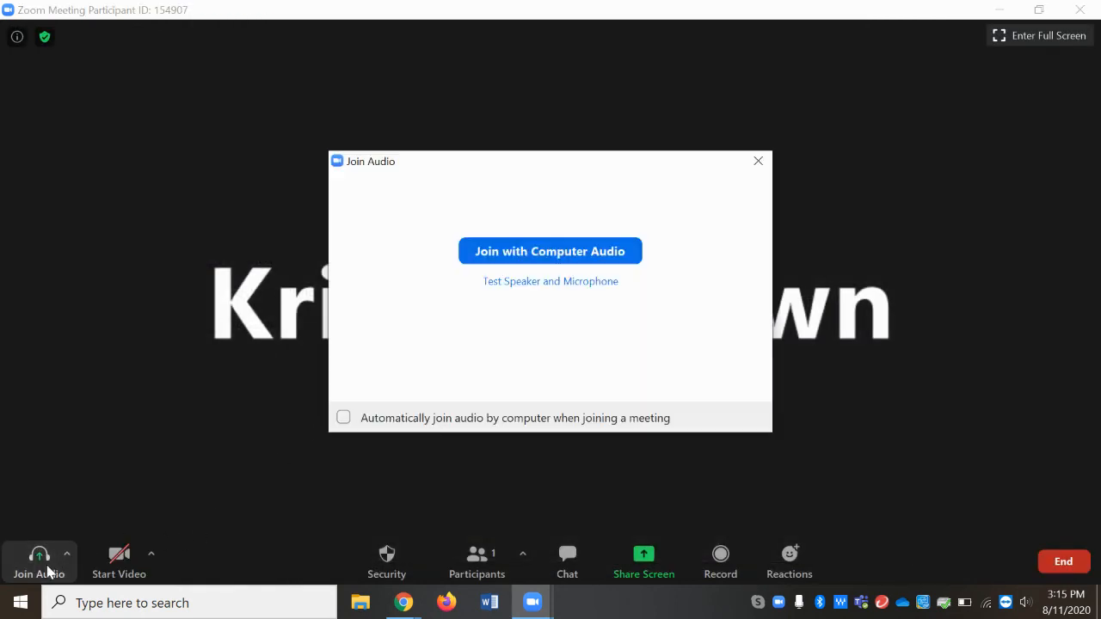
left_click(557, 250)
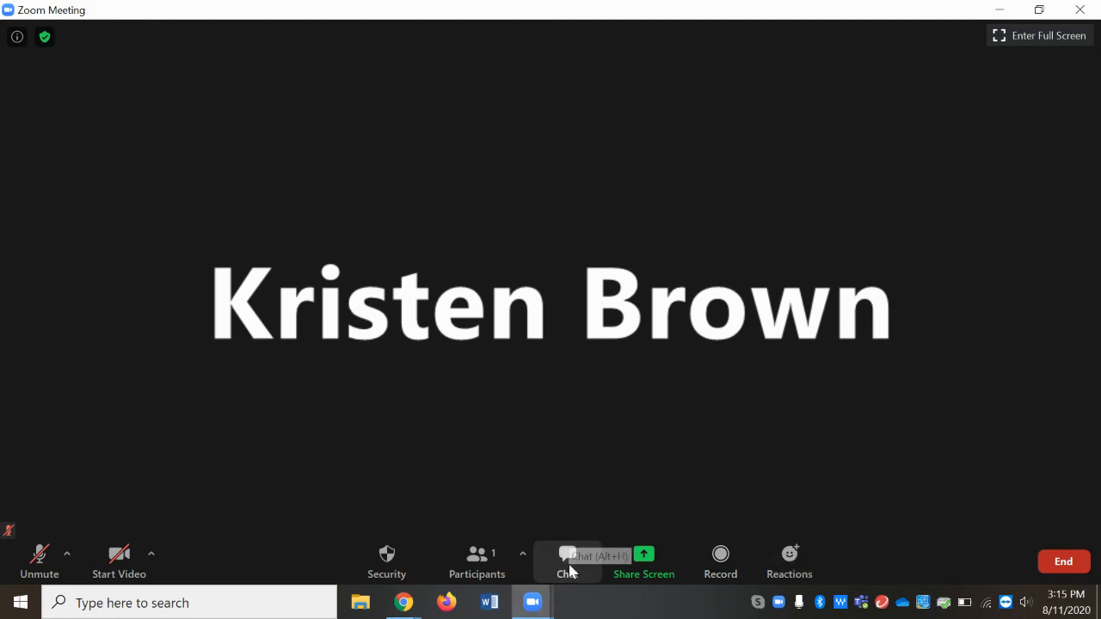
Show the meeting chat and the participants list with its Mute All control beside the video area.
left_click(569, 568)
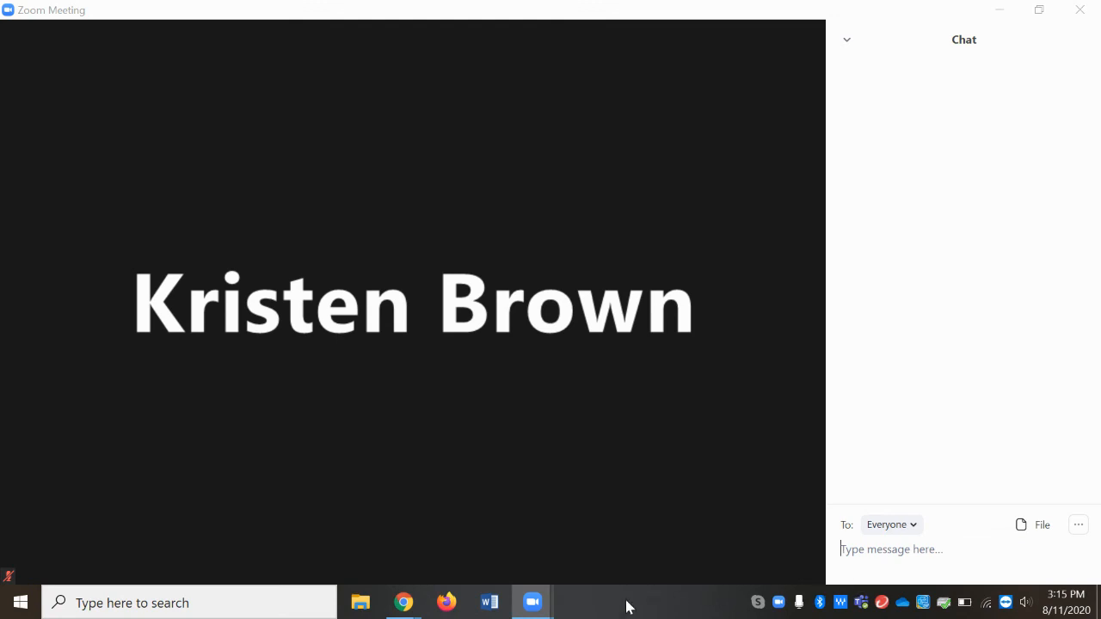
left_click(347, 574)
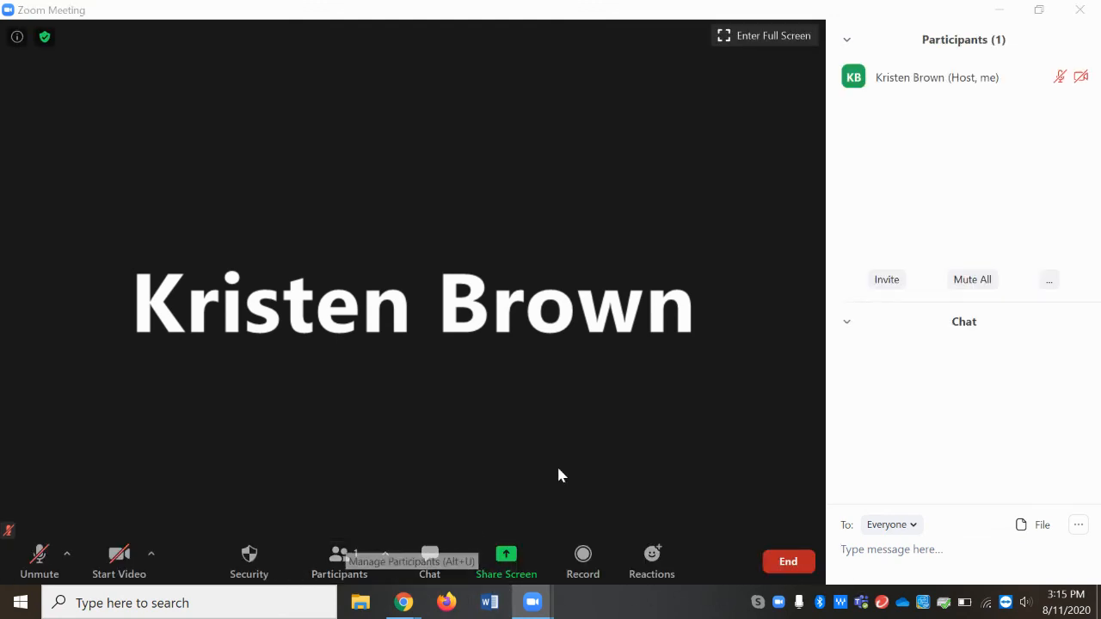
mouse_move(1003, 80)
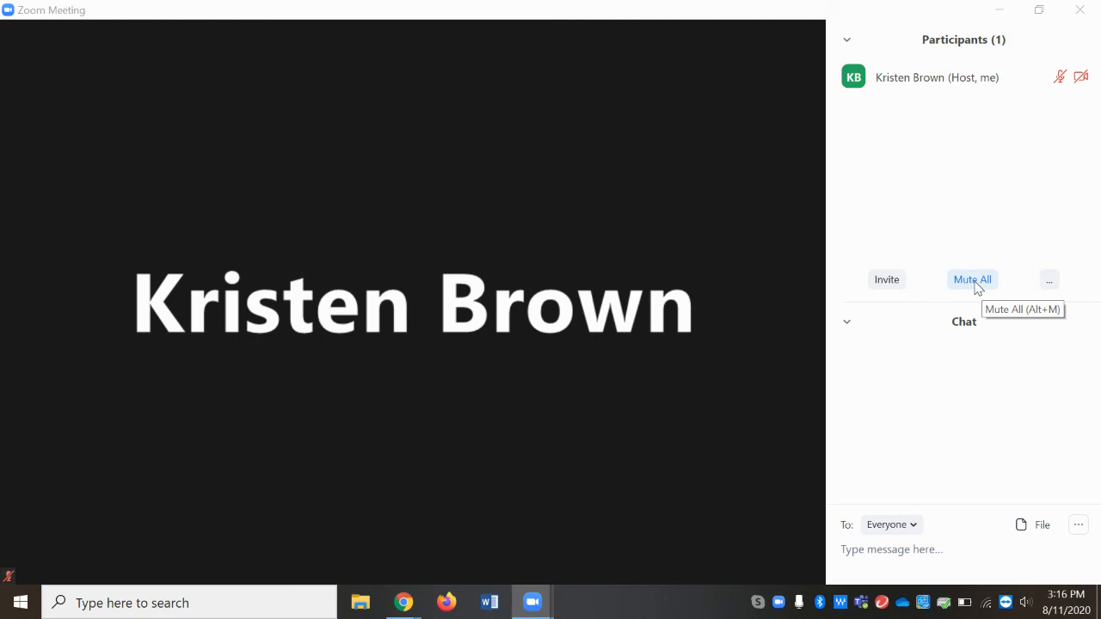
mouse_move(651, 332)
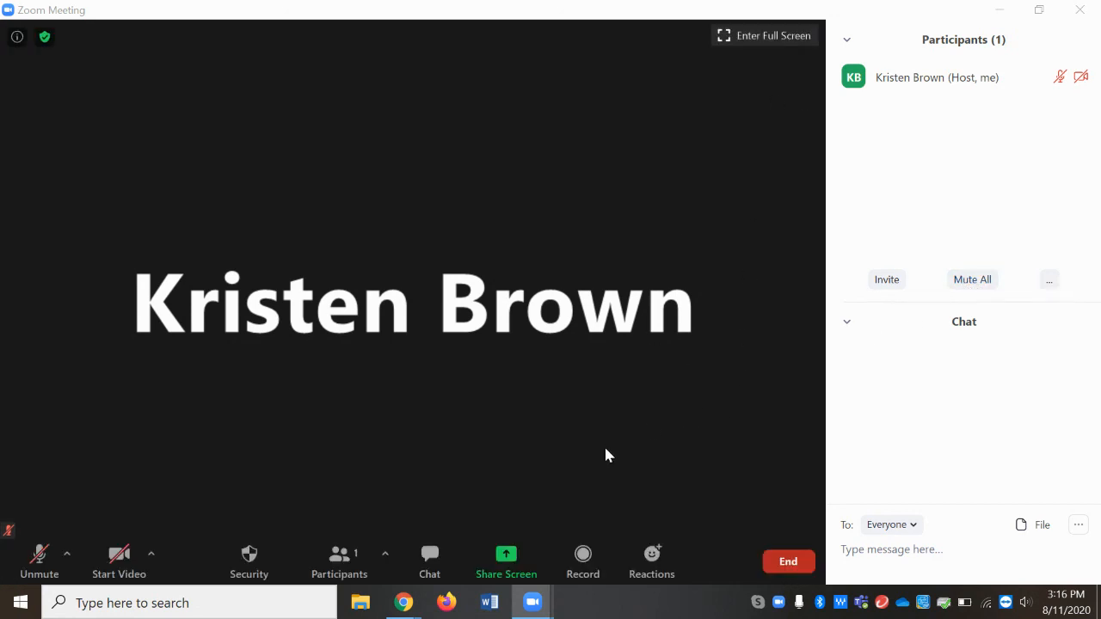
End the meeting for all participants and close the Zoom Cloud Meetings window.
left_click(782, 565)
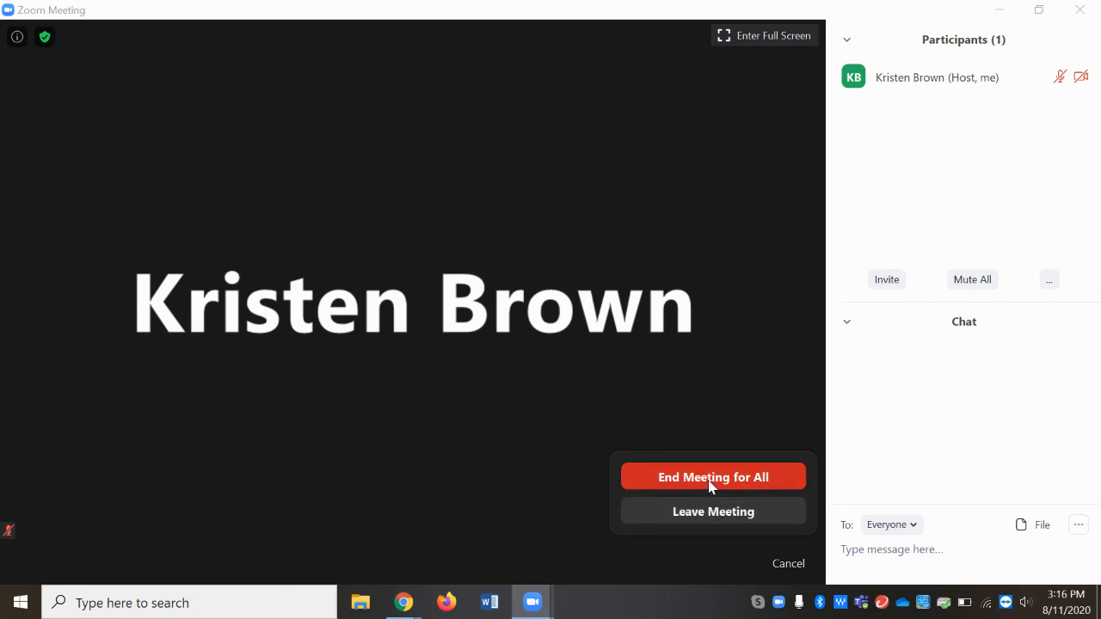
left_click(711, 482)
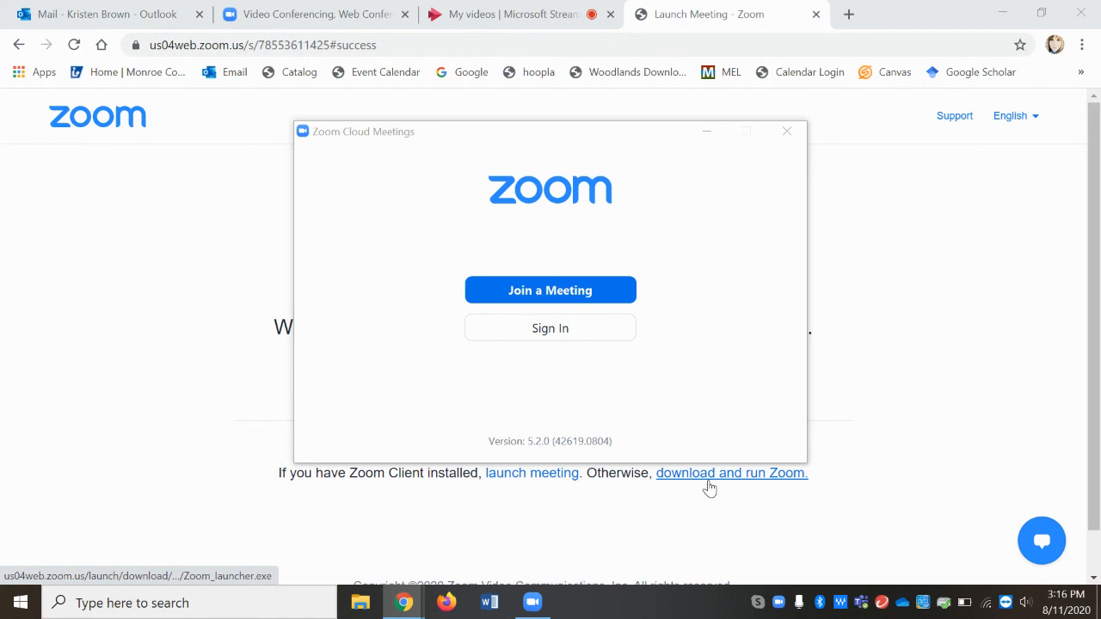
left_click(786, 131)
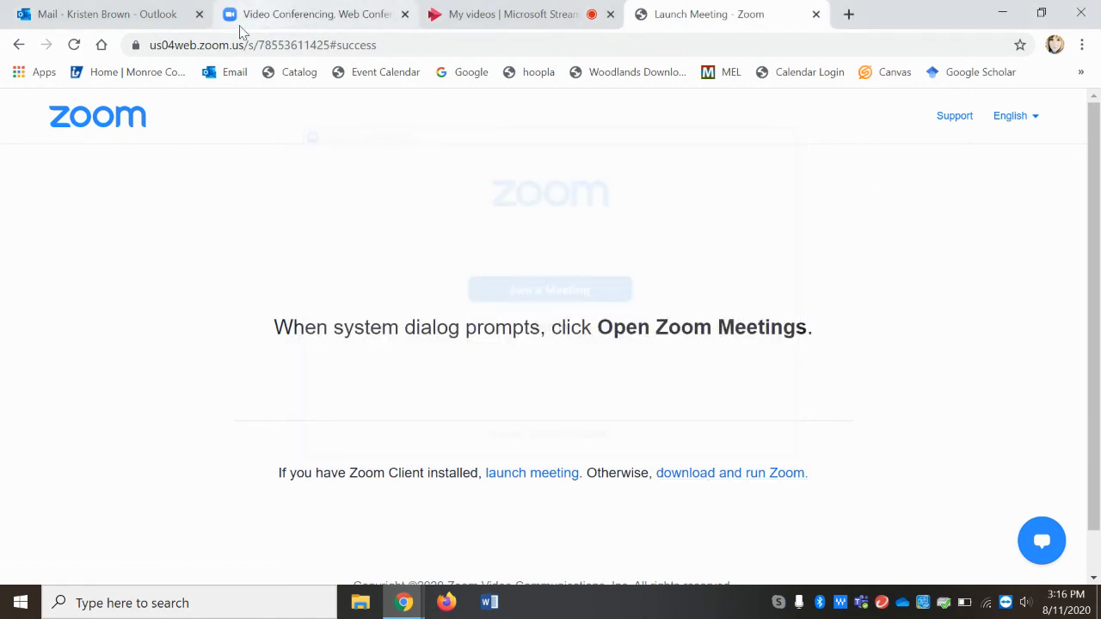
Return to the Zoom home page in the browser and view the options for hosting a meeting.
left_click(302, 18)
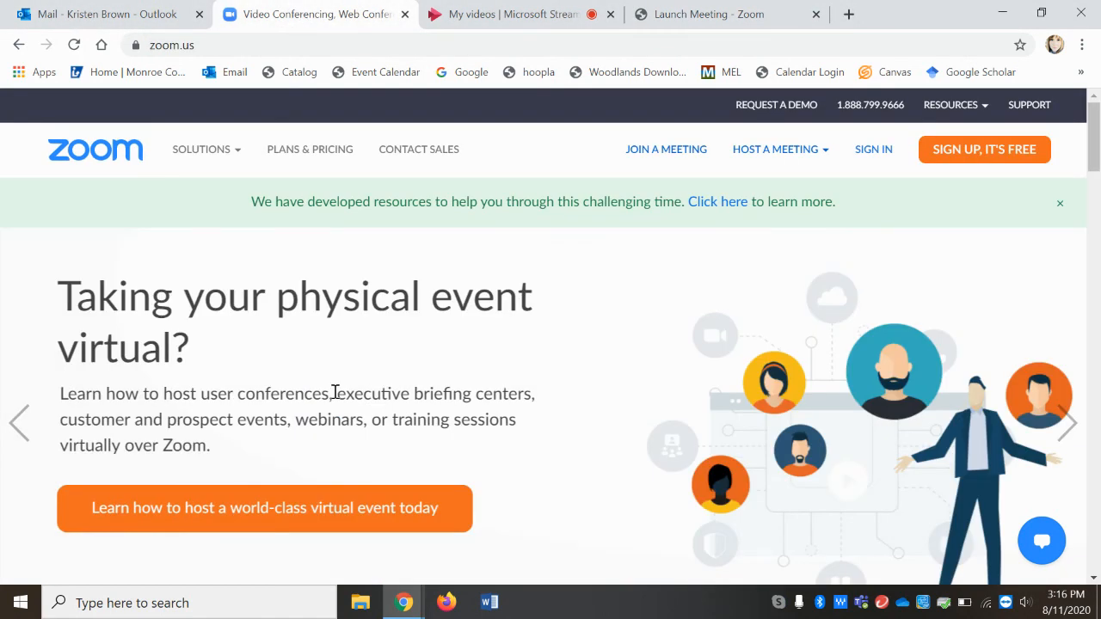
mouse_move(813, 155)
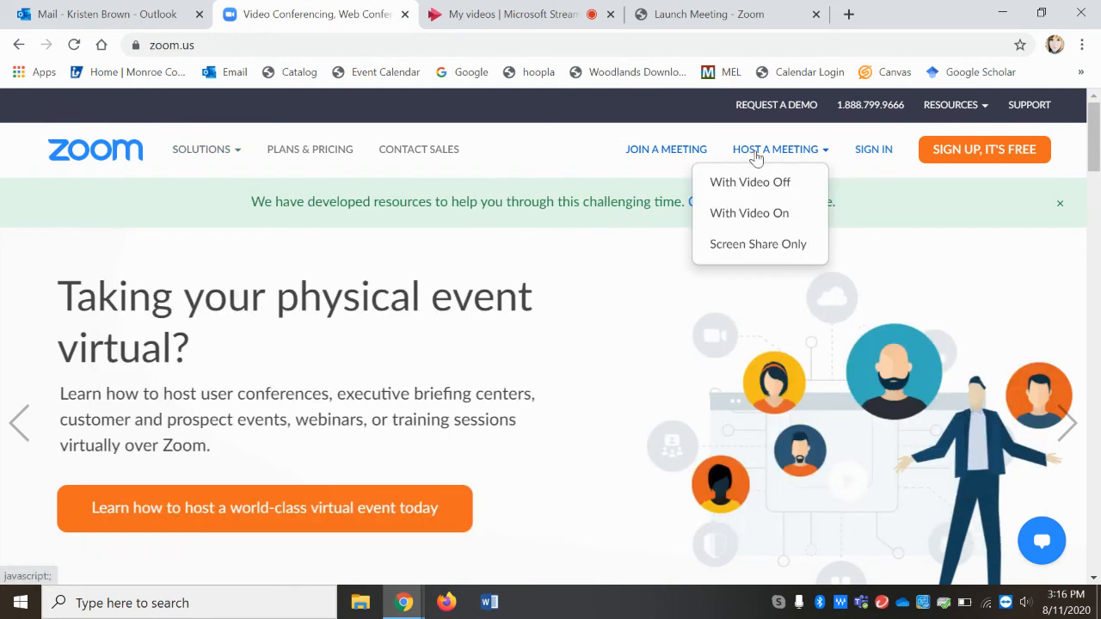